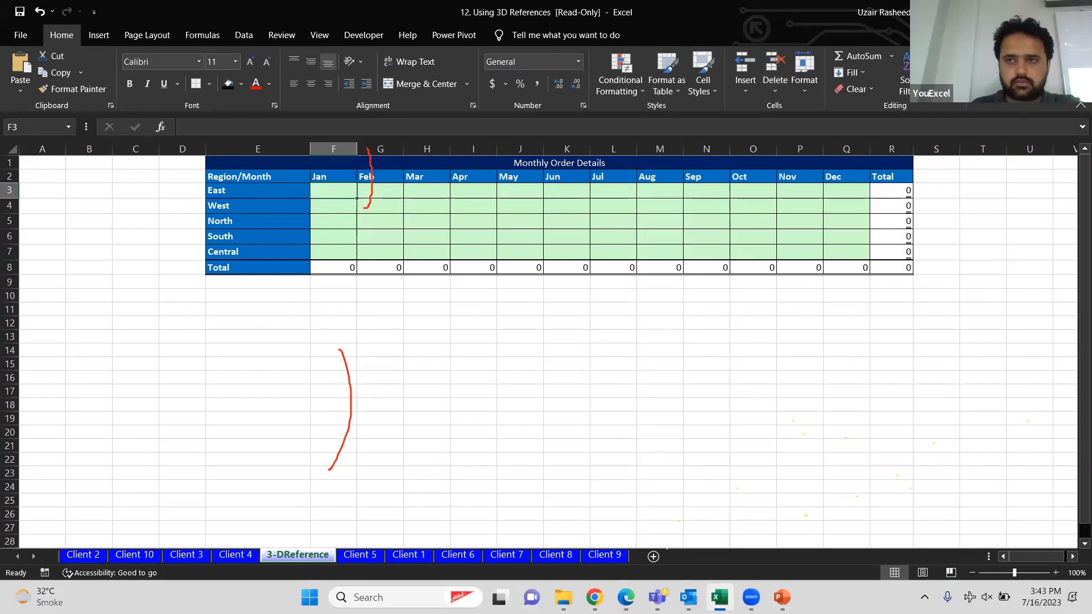
Close the workbook without saving and reopen 12. Using 3D References.xlsx, maximized, from the Outlook message's attachments.
left_click(1076, 12)
left_click(586, 380)
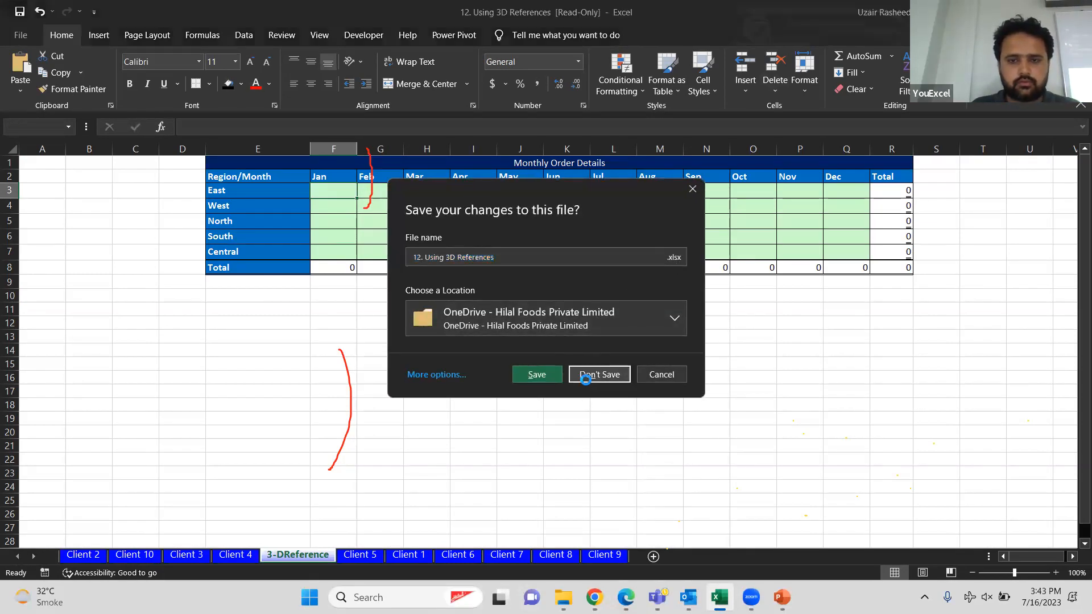
mouse_move(579, 598)
left_click(704, 597)
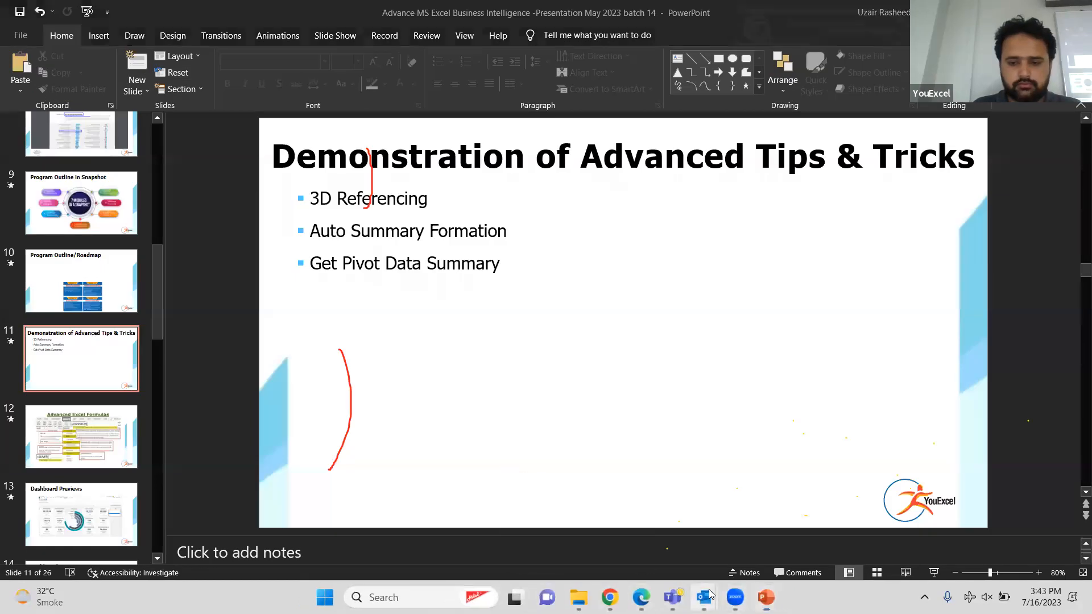
left_click(727, 542)
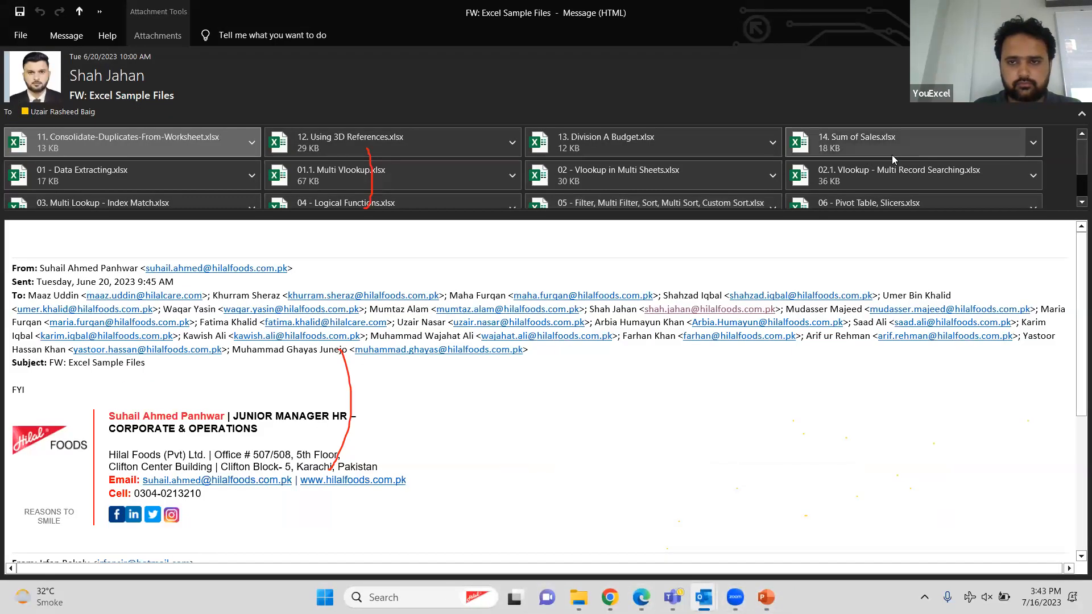
mouse_move(1077, 155)
left_mouse_down()
mouse_move(1077, 182)
mouse_move(1077, 145)
left_mouse_up()
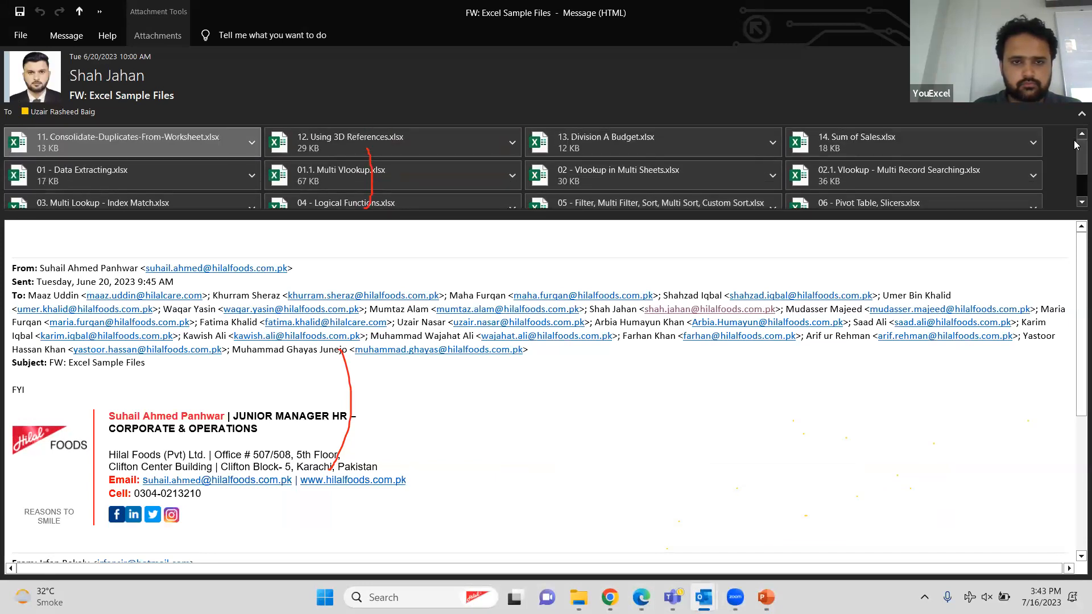
double_click(481, 144)
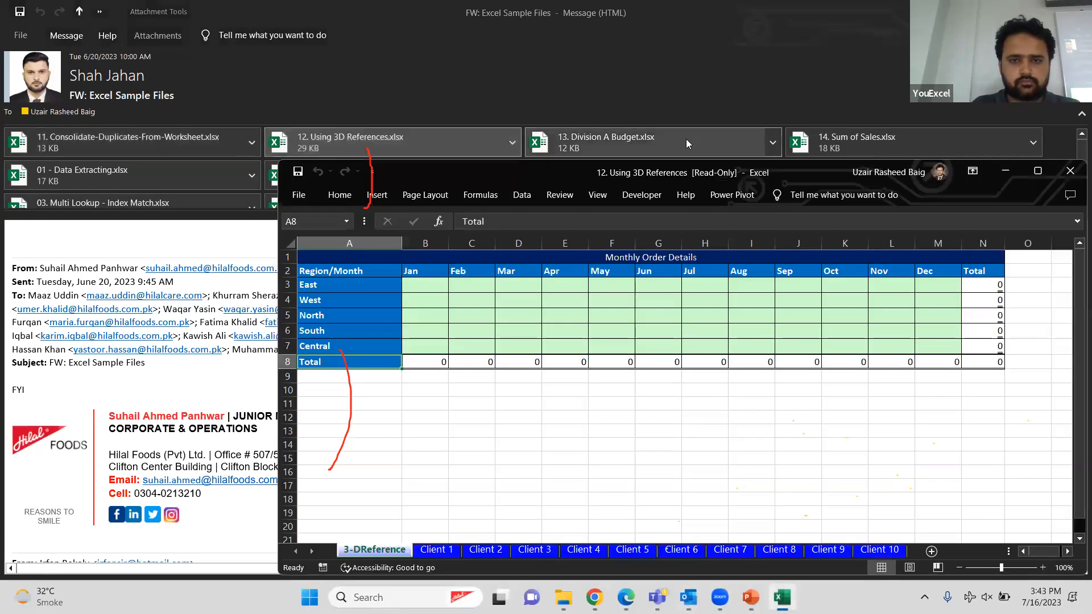
left_click(1042, 173)
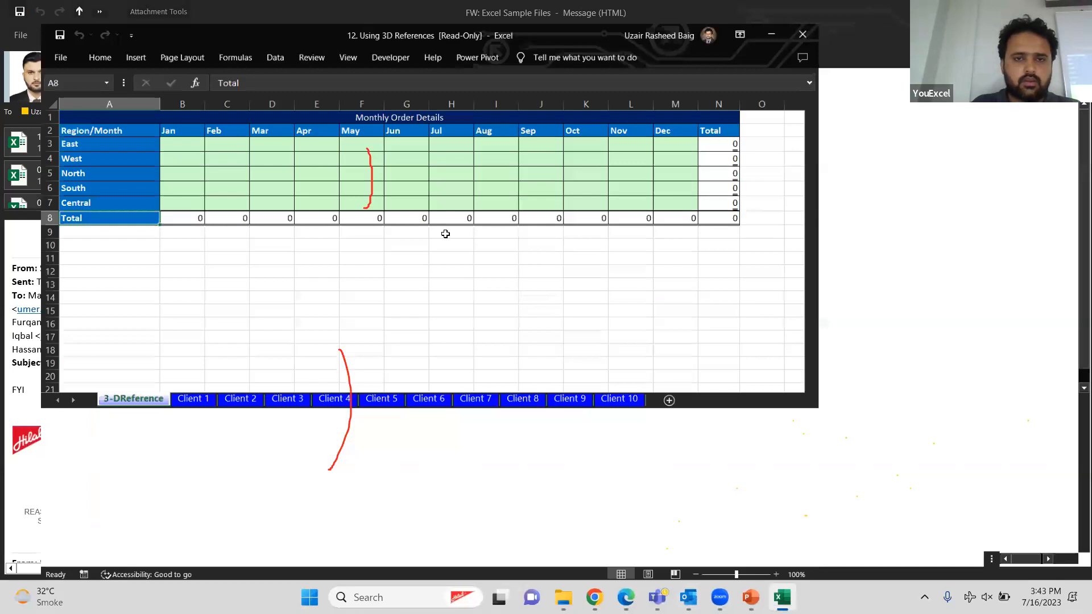
Insert four blank columns before the Region/Month column on the 3-DReference sheet.
left_click(319, 170)
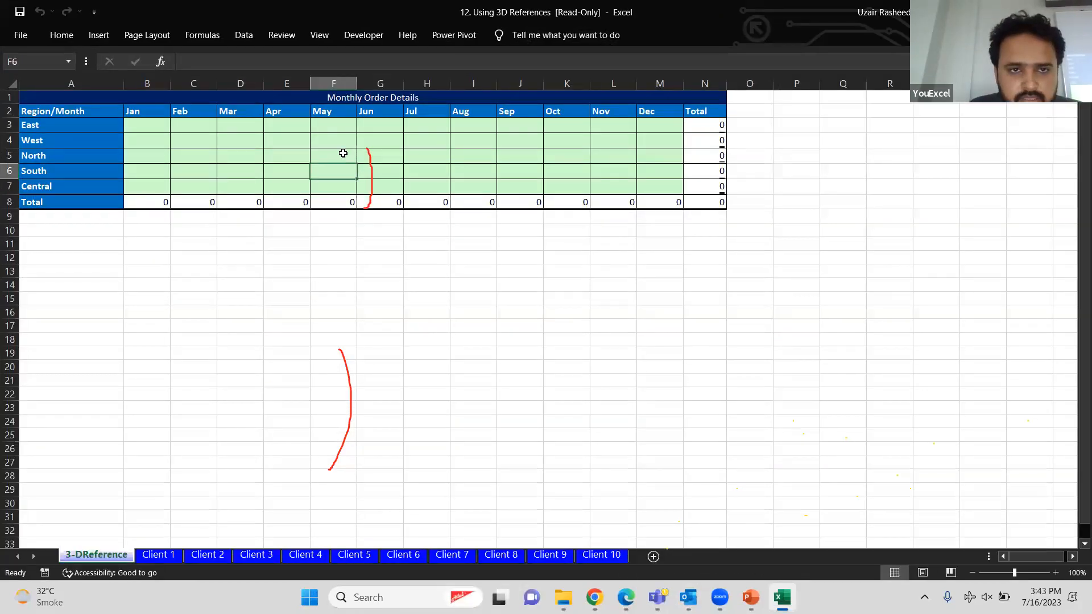
left_click(156, 135)
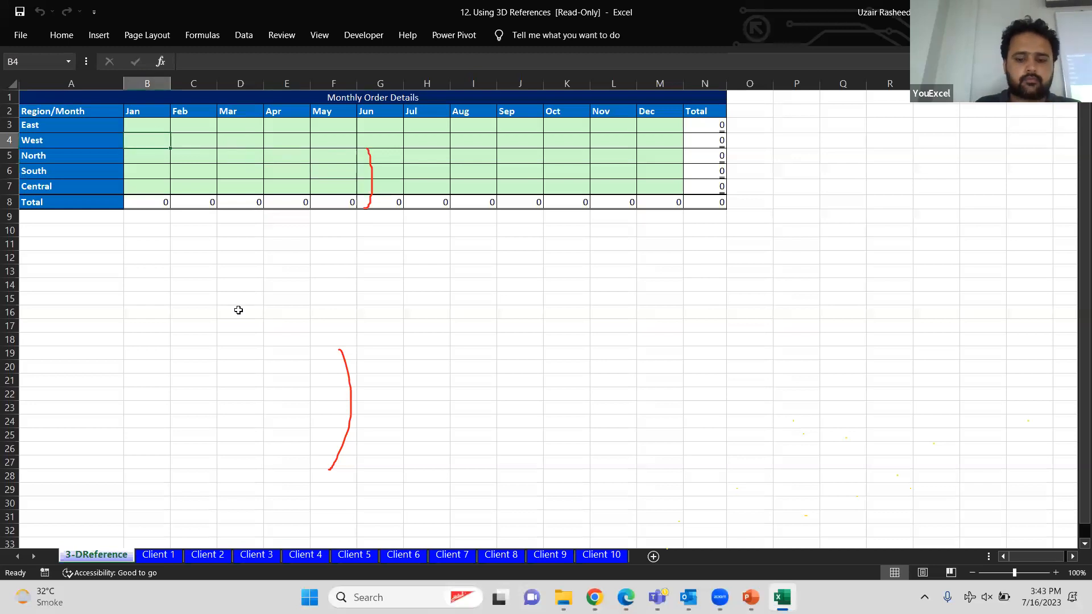
key("Up")
key("Left")
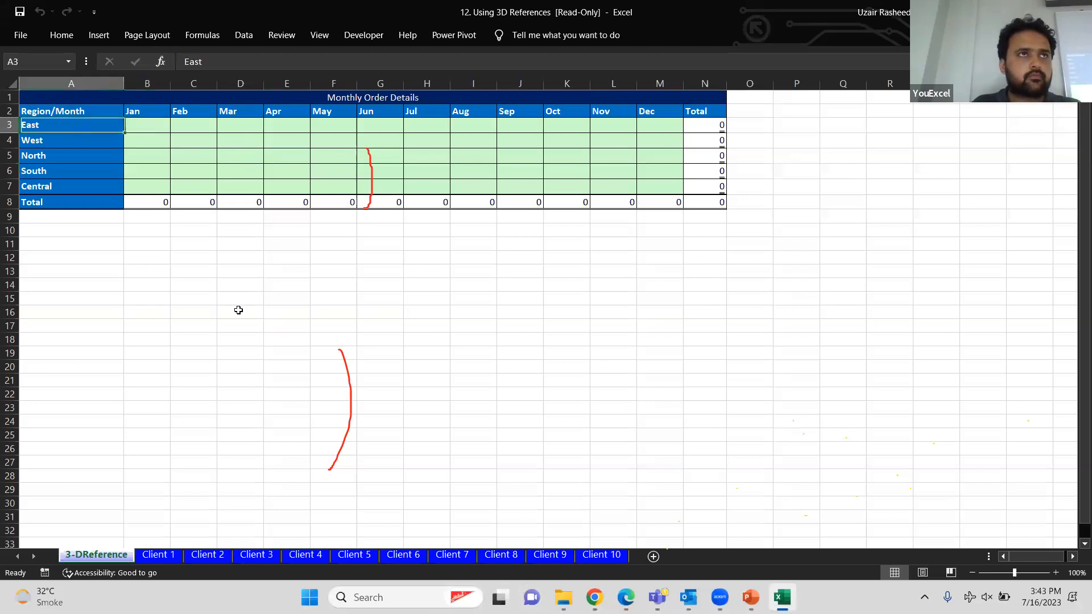
key("ctrl+space")
key("ctrl+shift+plus")
key("ctrl+shift+plus")
key("ctrl+shift+plus")
key("ctrl+shift+plus")
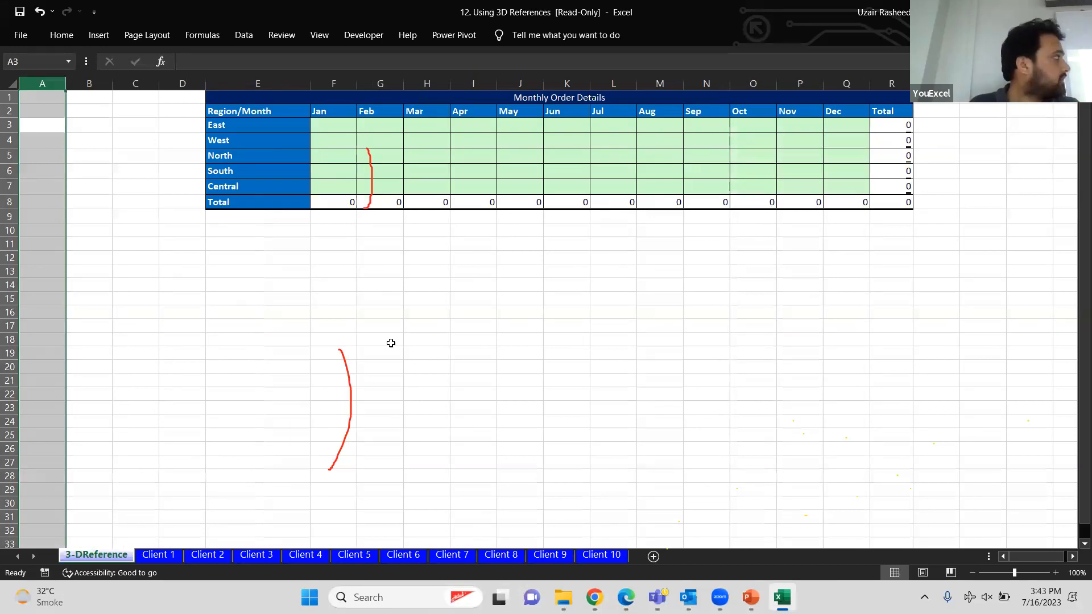
Compare the monthly layout of the 3-DReference sheet with the Client 1, Client 2 and Client 3 sheets.
left_click(472, 313)
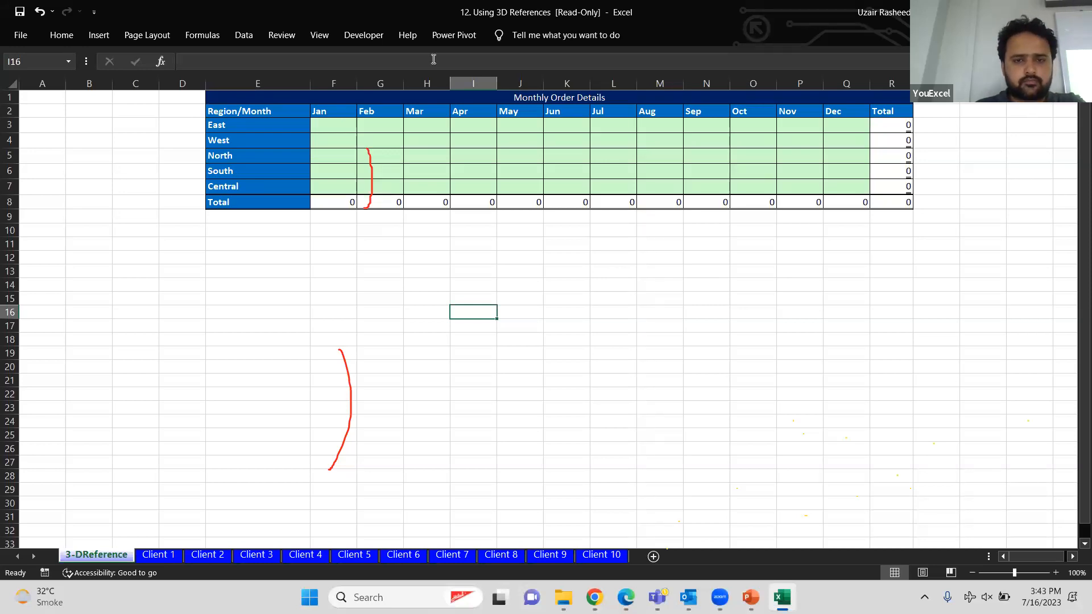
left_click(433, 59)
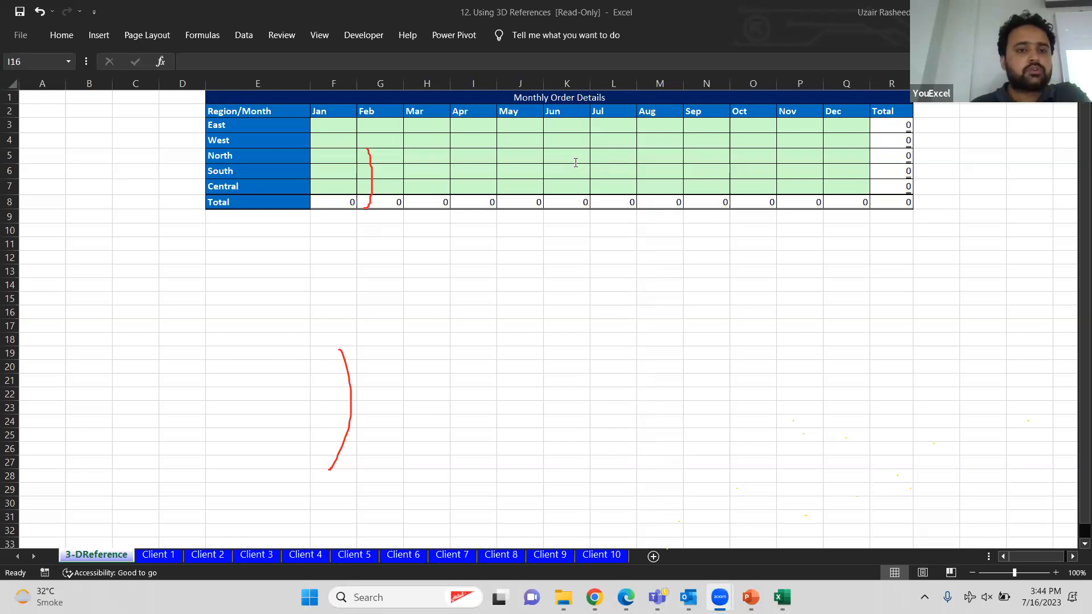
left_click(237, 124)
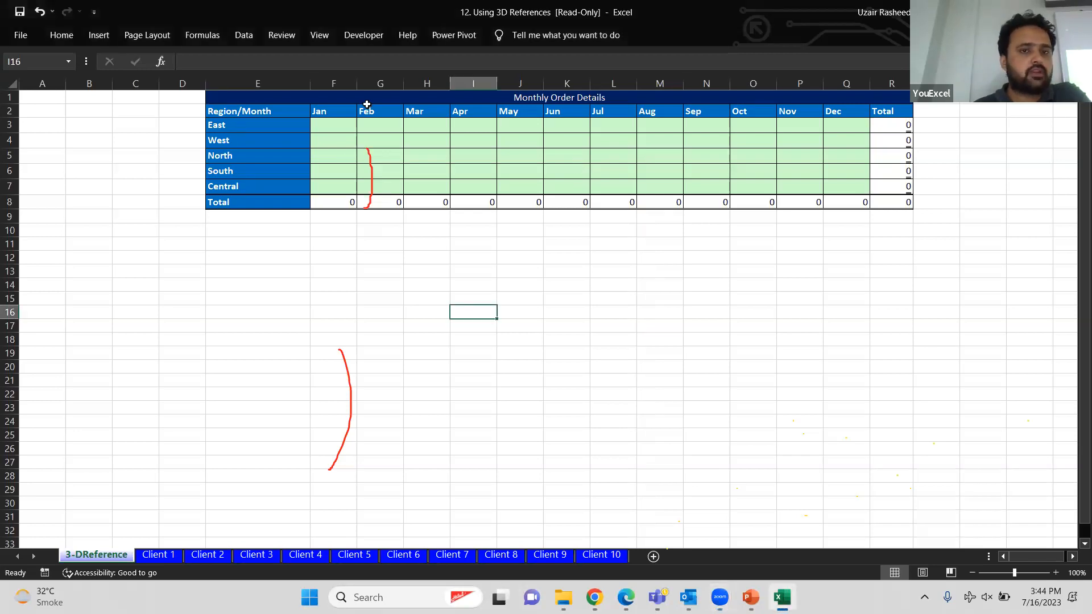
left_click_drag(324, 119, 870, 107)
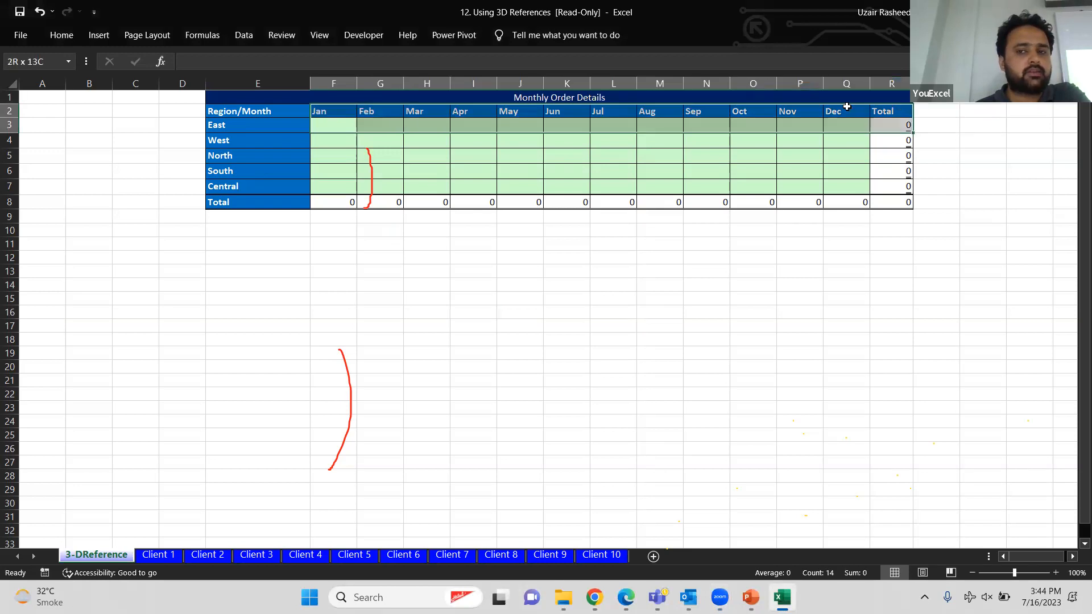
left_click(155, 559)
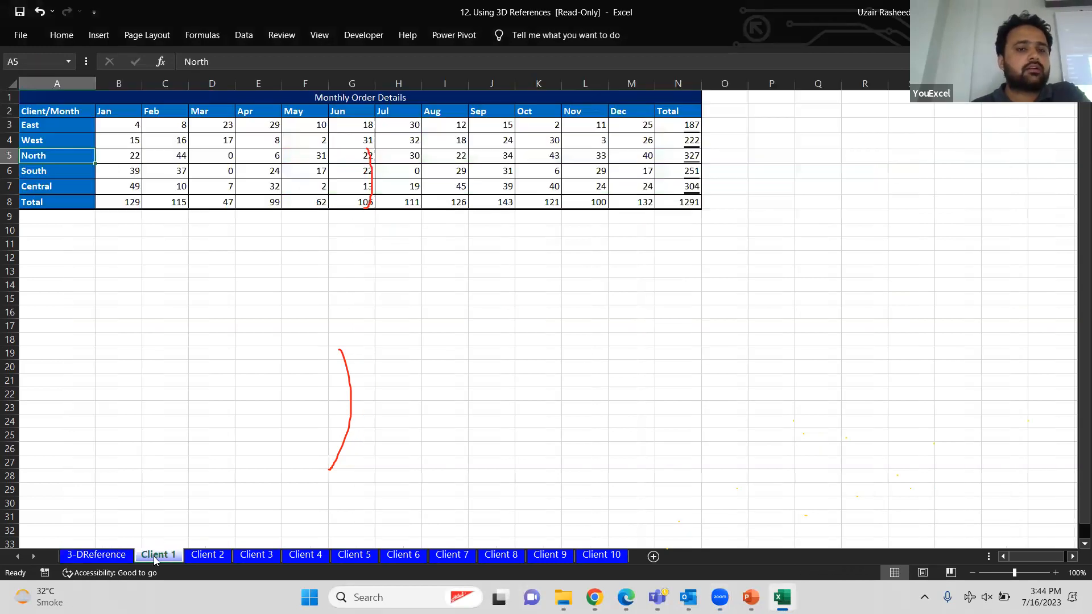
left_click(223, 559)
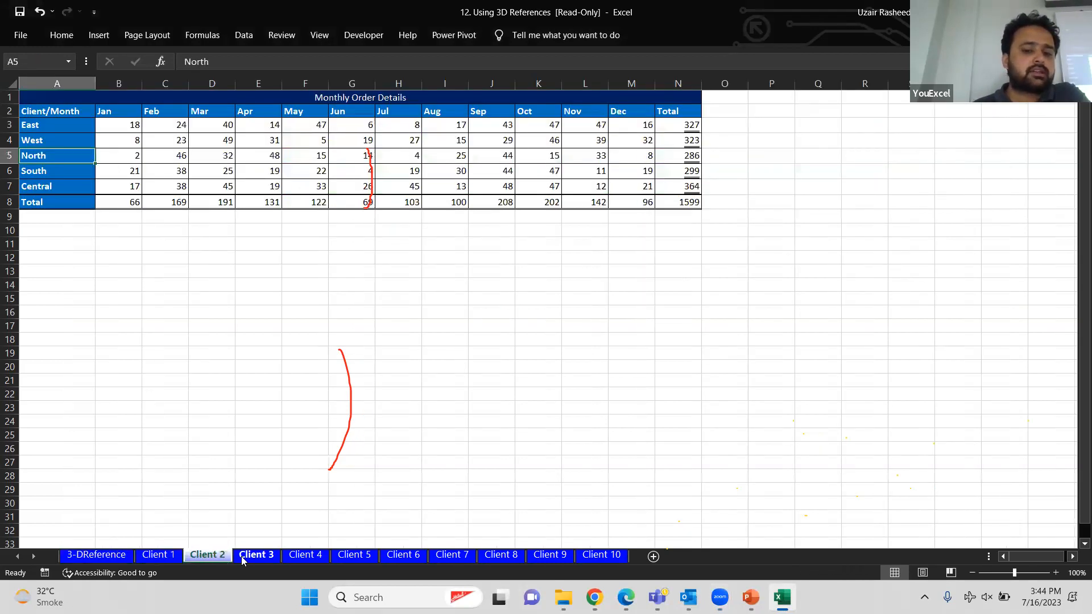
left_click(241, 557)
left_click(96, 554)
Try a SUM formula for East in January that lists cell B3 of the Client 1, Client 2 and Client 3 sheets one by one.
left_click(345, 115)
left_click(345, 123)
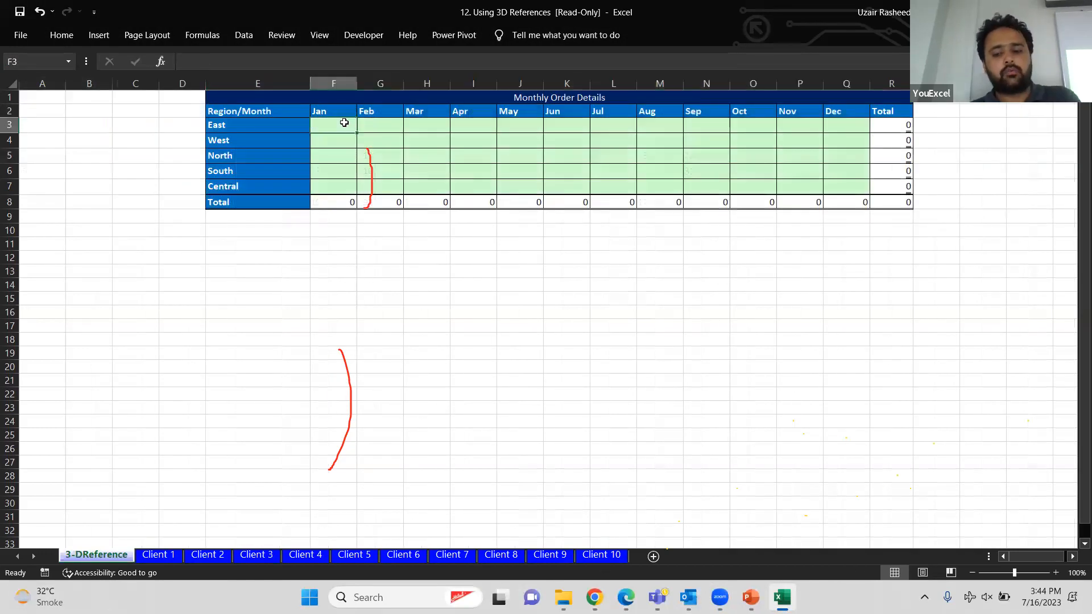
type("=su")
key("Tab")
key("Escape")
type("=SUM(")
left_click(159, 555)
left_click(132, 125)
type(",")
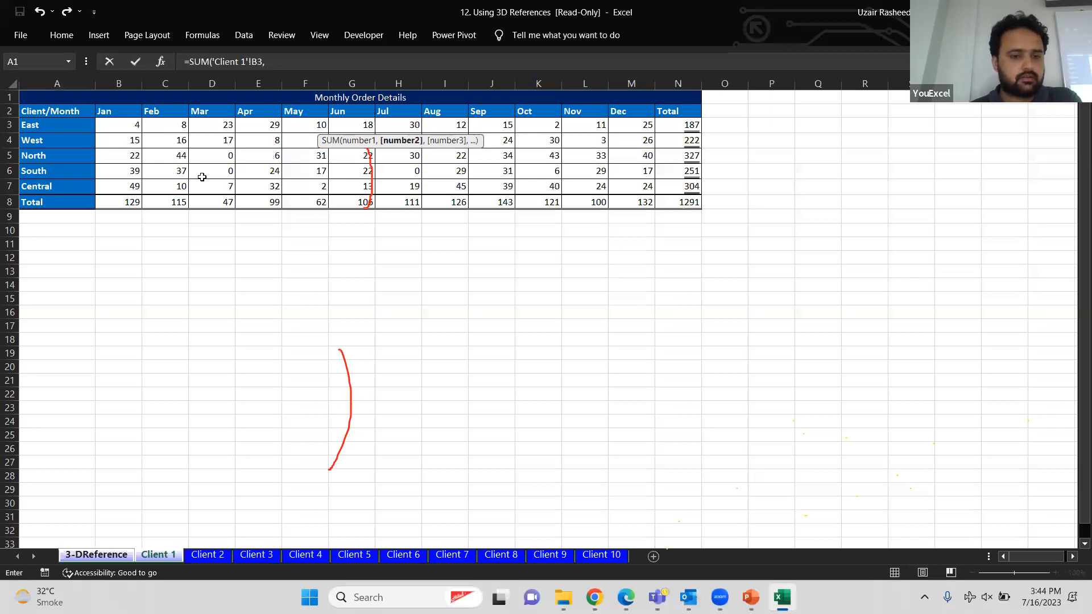
left_click(208, 555)
left_click(112, 128)
type(",")
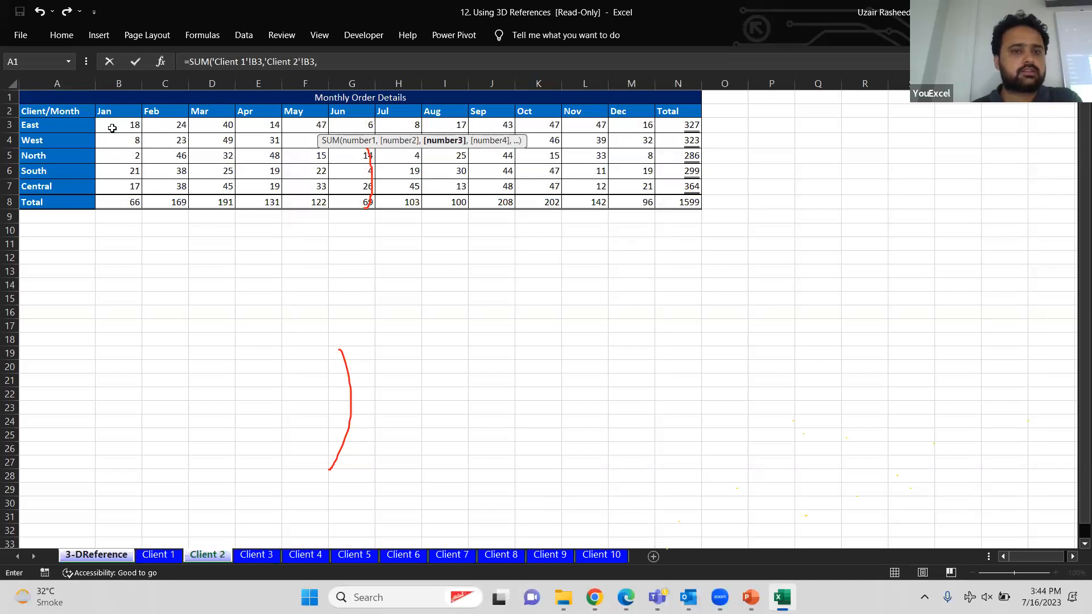
left_click(346, 518)
left_click(257, 555)
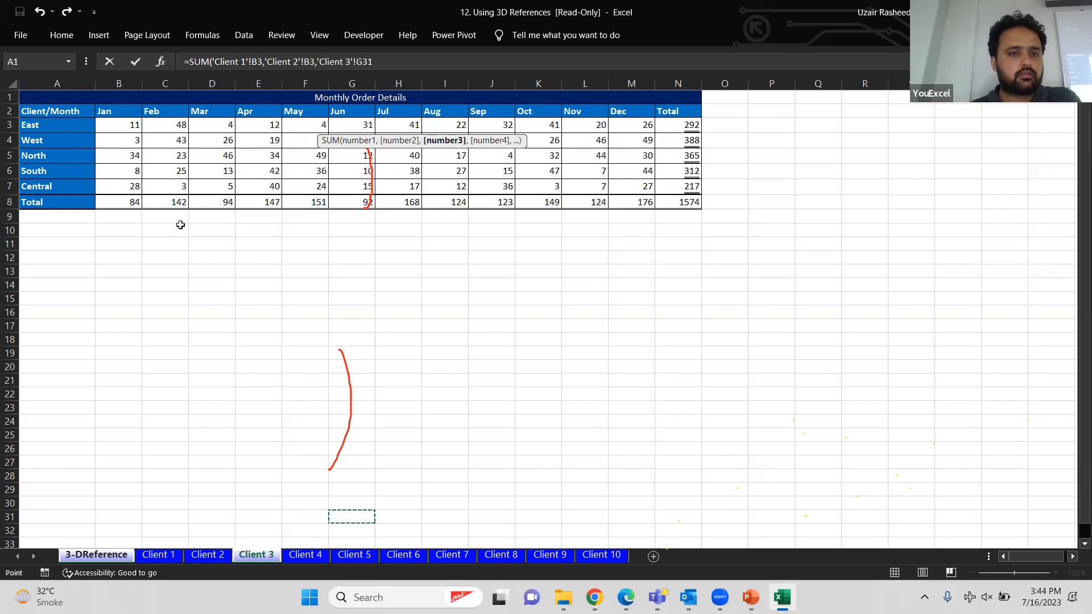
left_click(112, 122)
key("Escape")
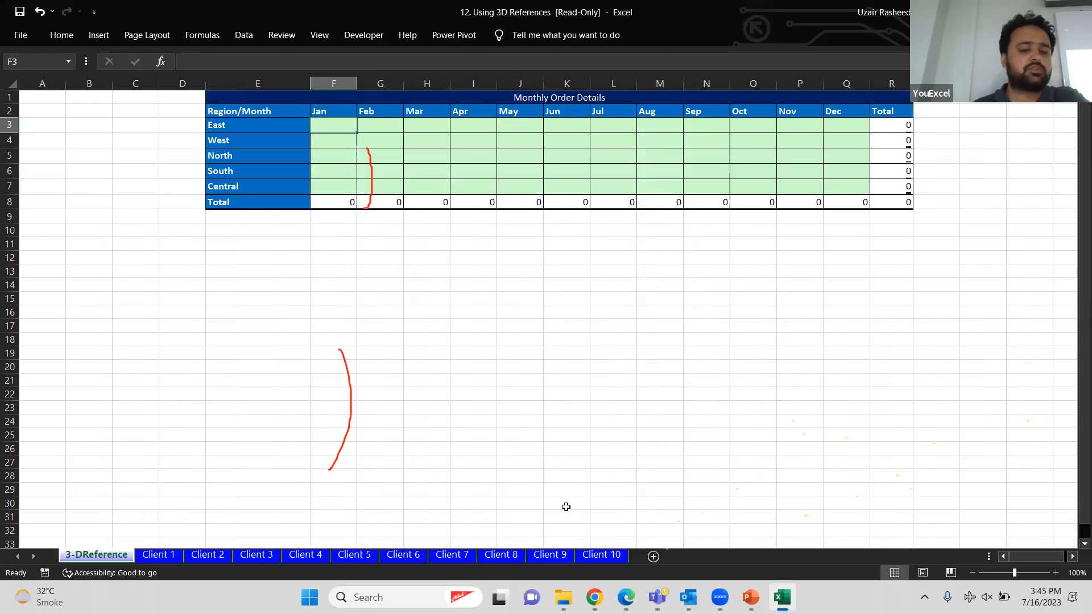
type("=s")
key("Escape")
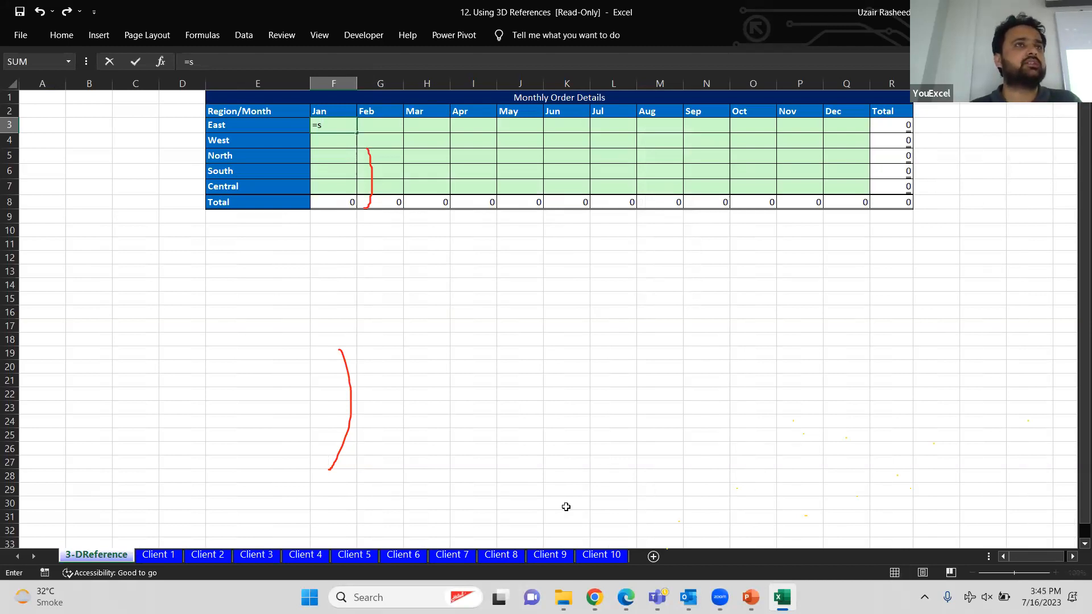
type("um")
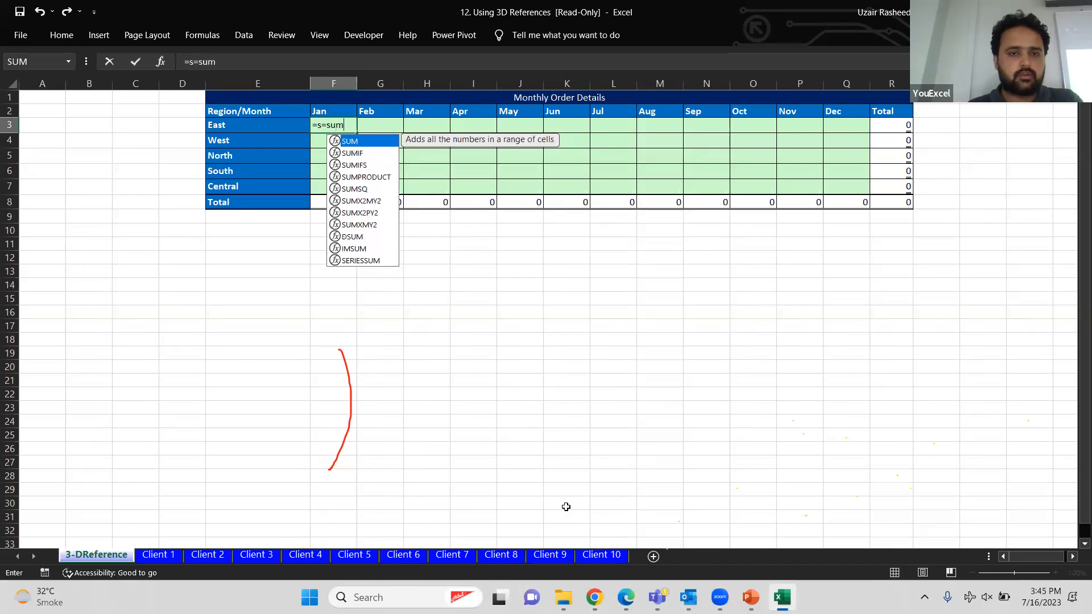
key("Tab")
key("Escape")
type("=sum(")
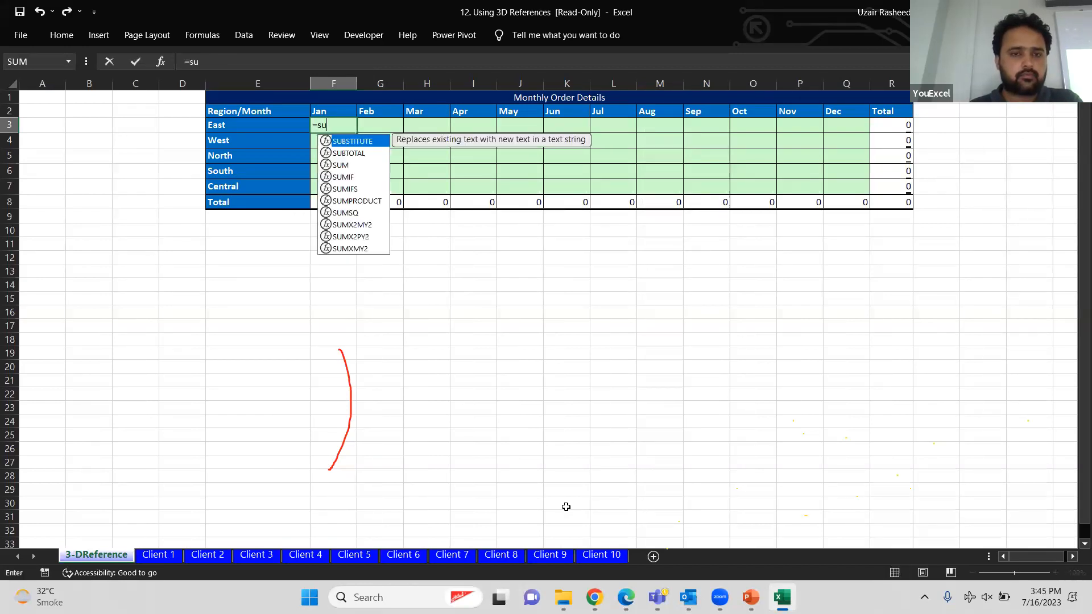
left_click(159, 554)
left_click(123, 126)
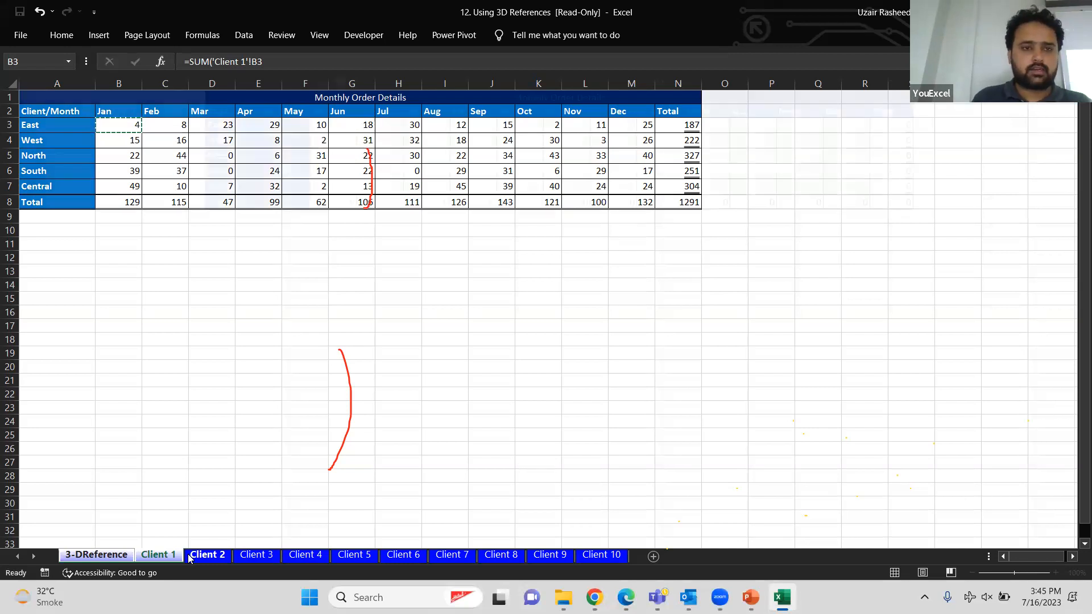
key("Escape")
Enter =SUM('Client 1:Client 10'!B3) in cell F3 of the 3-DReference sheet for East in January.
type("=SUM(")
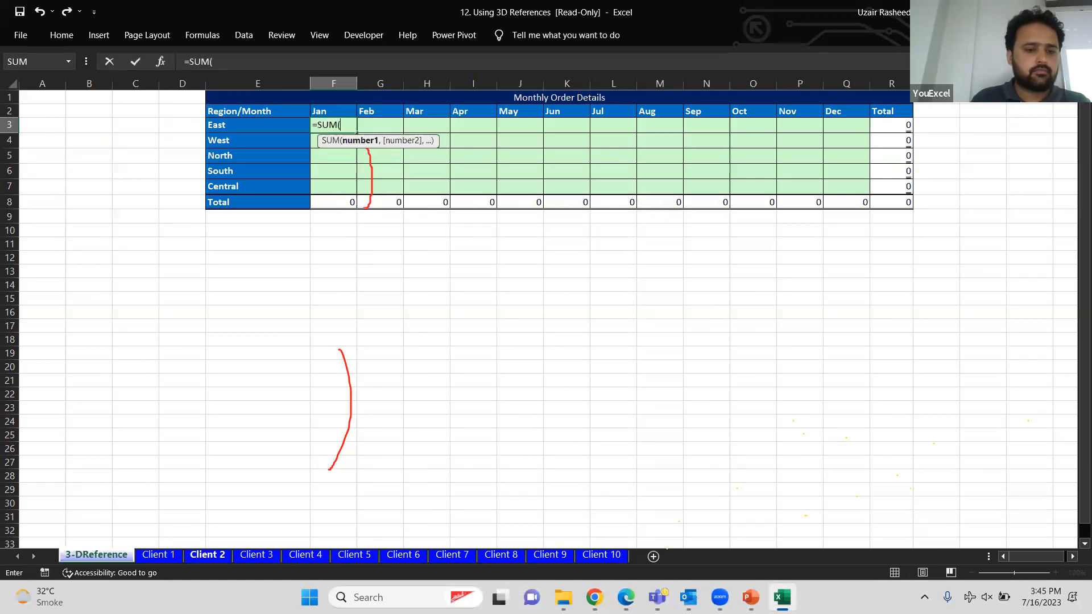
left_click(148, 546)
left_click(153, 554)
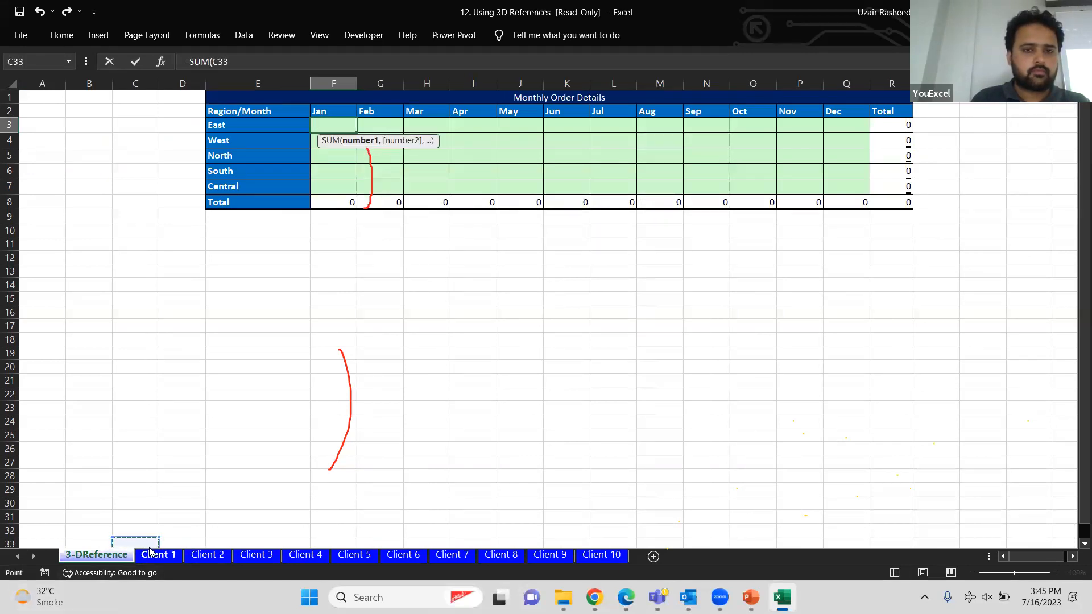
left_click(117, 132)
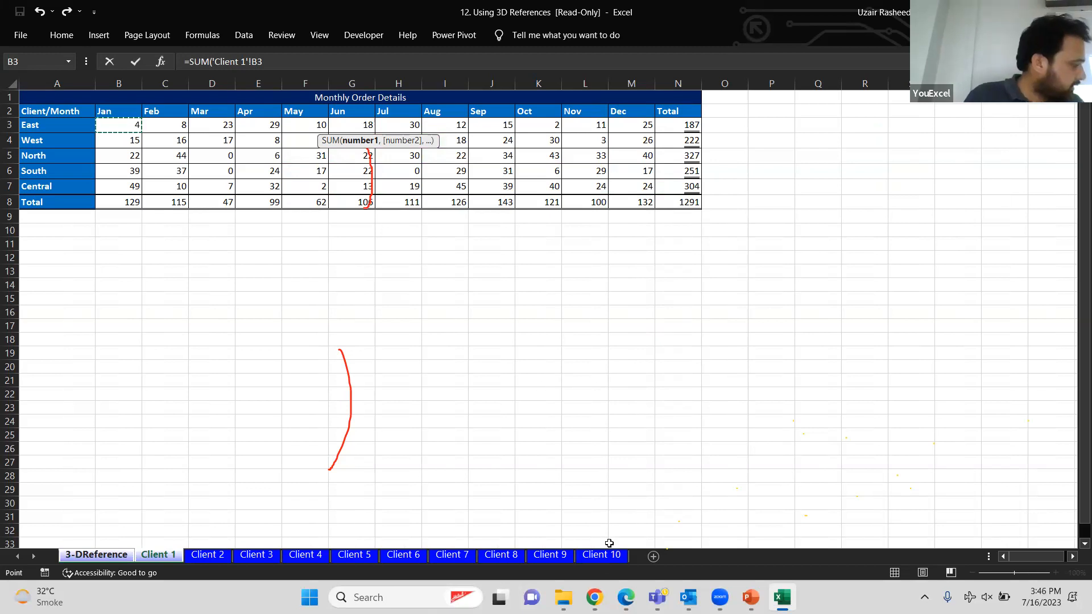
left_click(610, 559, "shift")
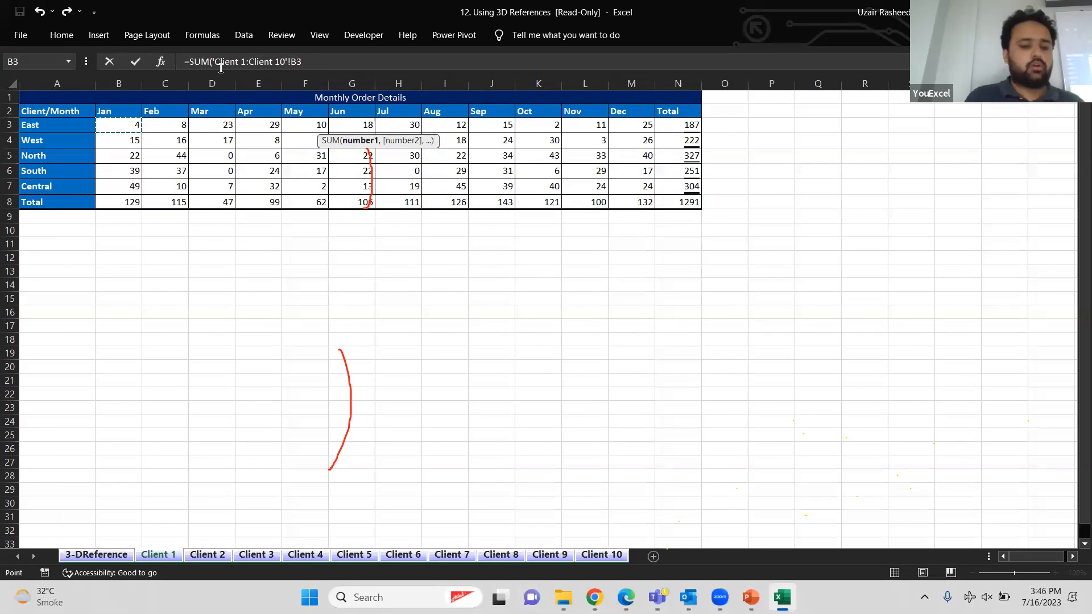
key("ctrl+Return")
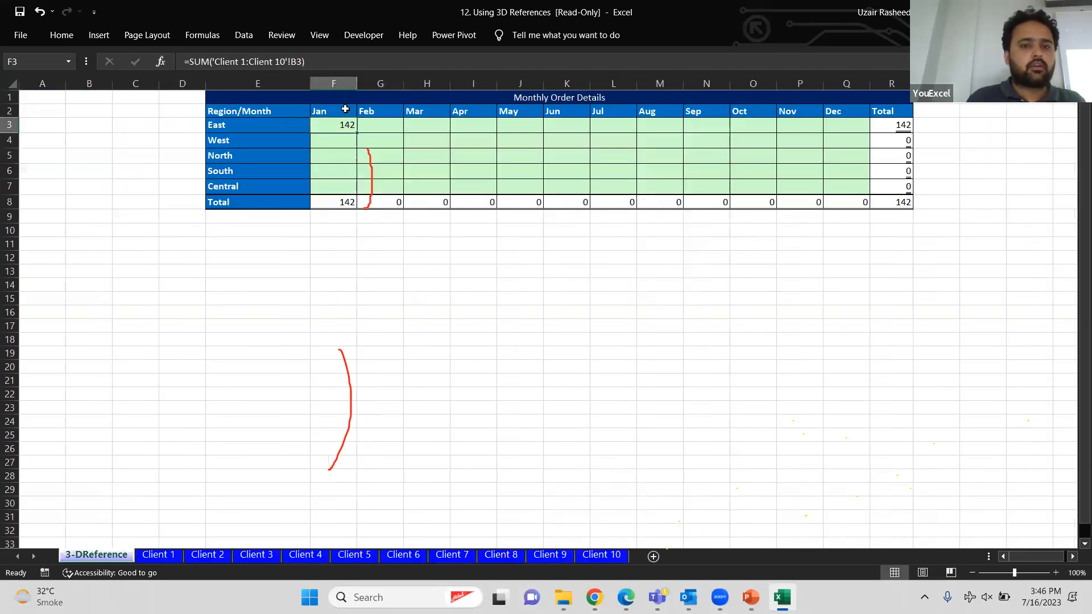
Fill the East January formula across the row through December, F3:Q3.
key("shift+Right")
key("shift+Right")
key("shift+Right")
key("shift+Right")
key("shift+Right")
key("shift+Right")
key("shift+Right")
key("shift+Right")
key("shift+Right")
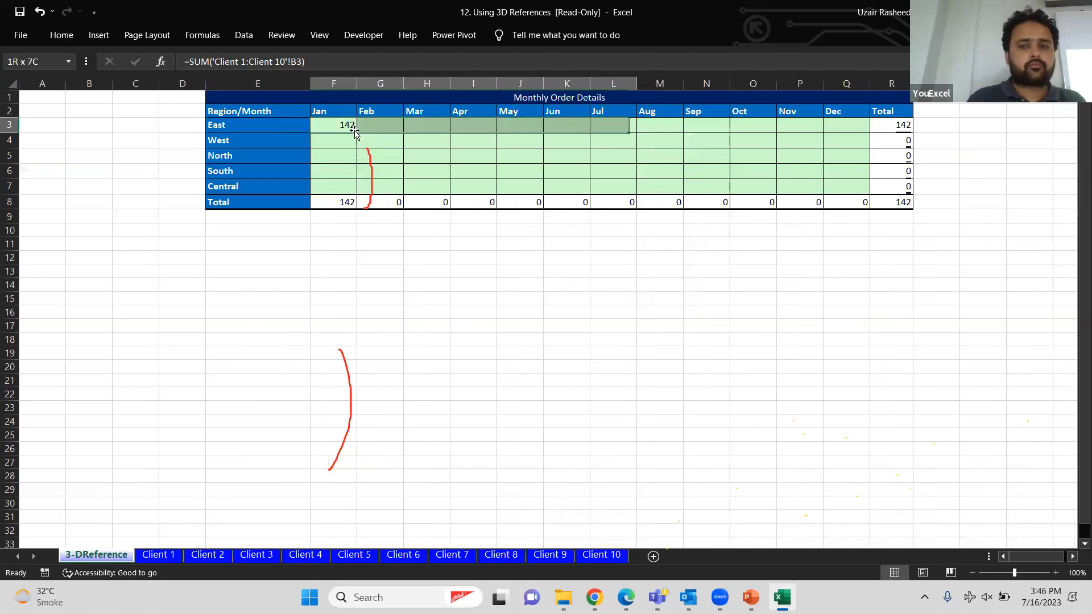
key("ctrl+r")
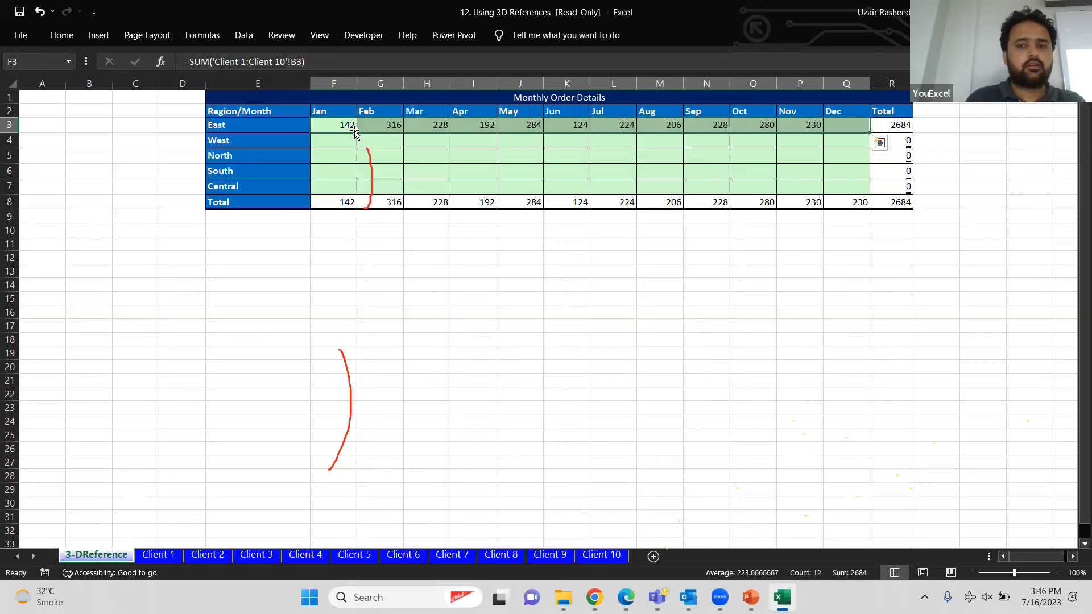
Fill the East row's formulas down through the Central row for all months, F3:Q7.
key("shift+Down")
key("shift+Down")
key("shift+Down")
key("shift+Down")
key("ctrl+d")
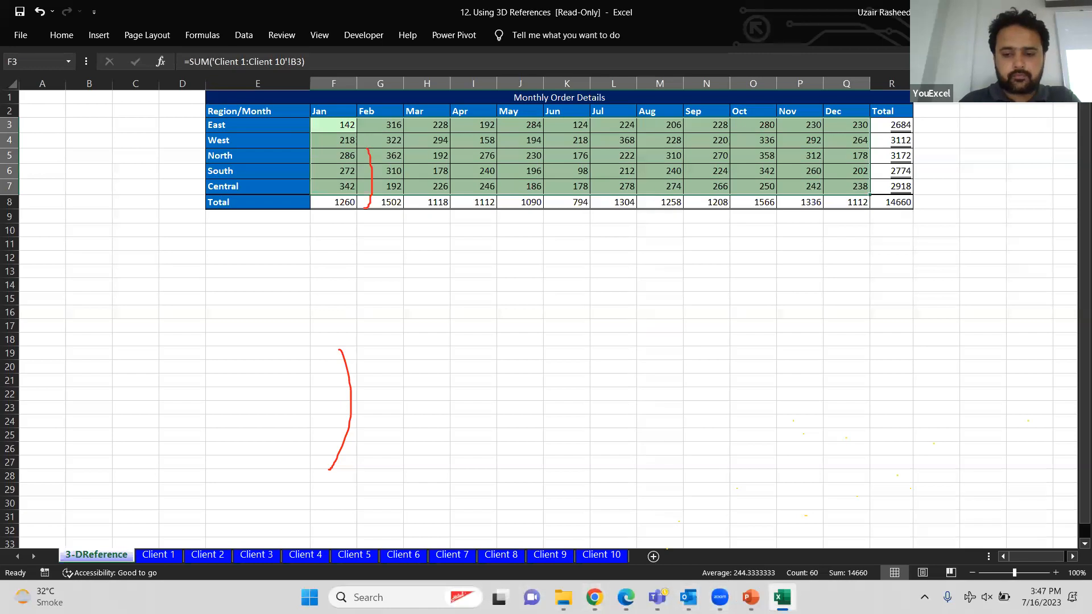
left_click(750, 597)
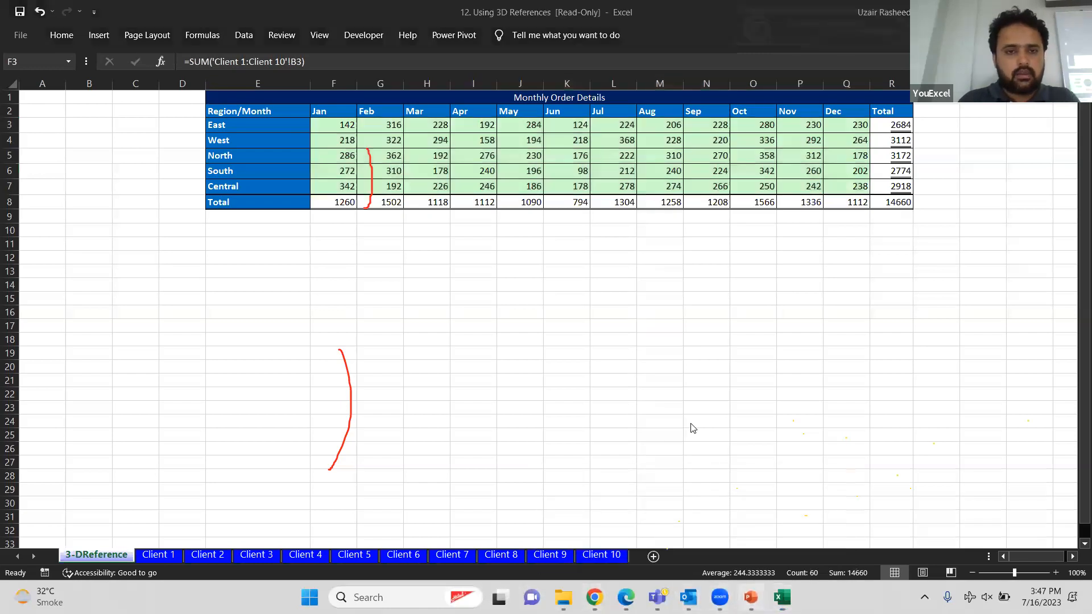
key("alt+Tab")
left_click(346, 341)
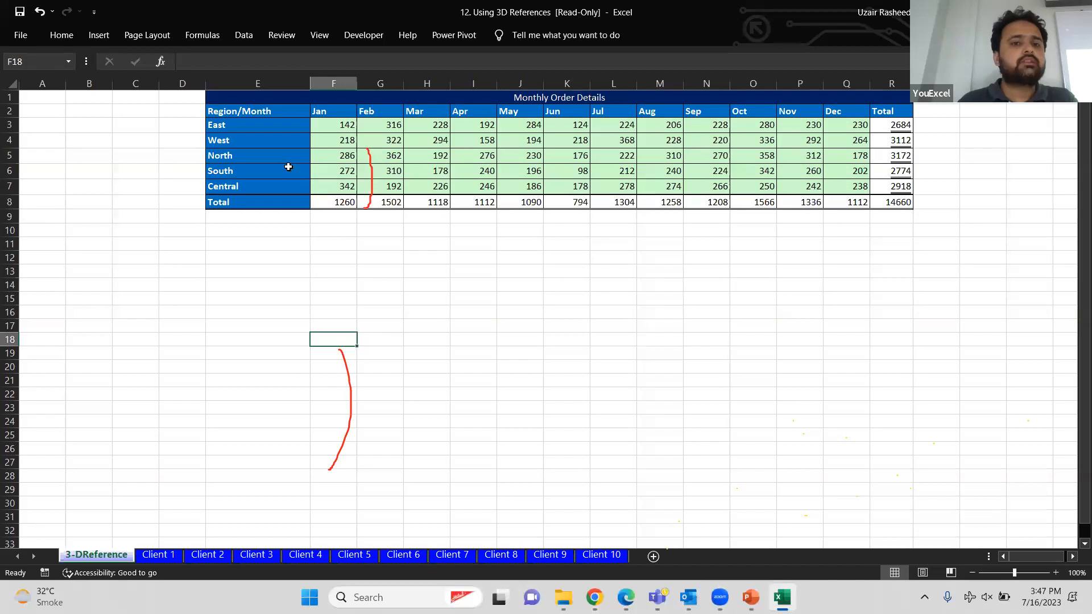
Copy the summary table E2:R8 on the 3-DReference sheet and paste it as unformatted values starting at cell E11.
left_click_drag(266, 115, 936, 204)
key("shift+Left")
key("ctrl+c")
key("Down")
key("Down")
key("Down")
key("Down")
key("Down")
key("Down")
key("Down")
key("Down")
key("Down")
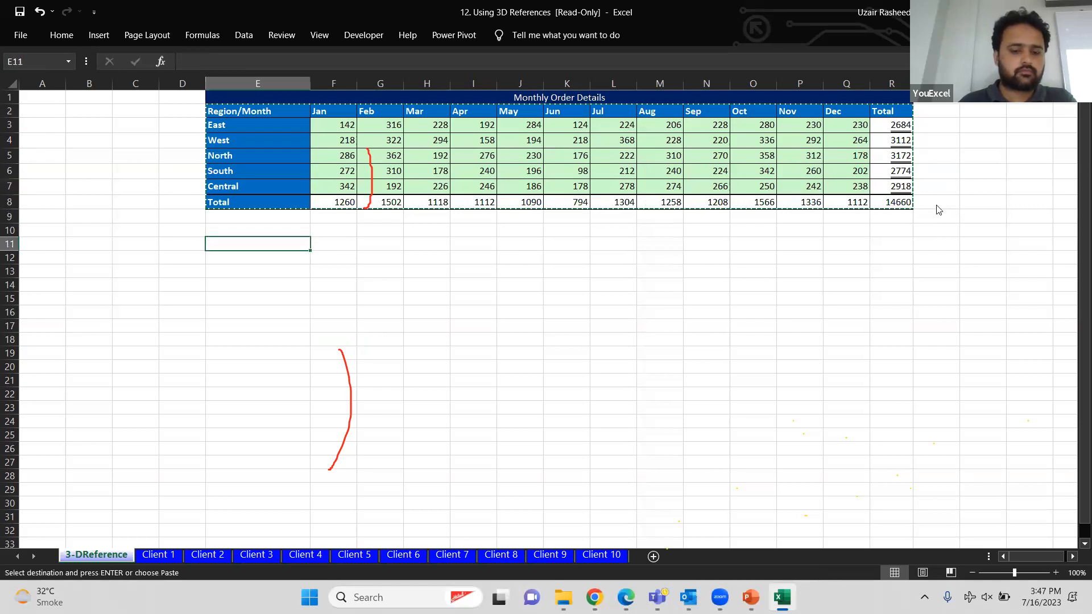
key("ctrl+v")
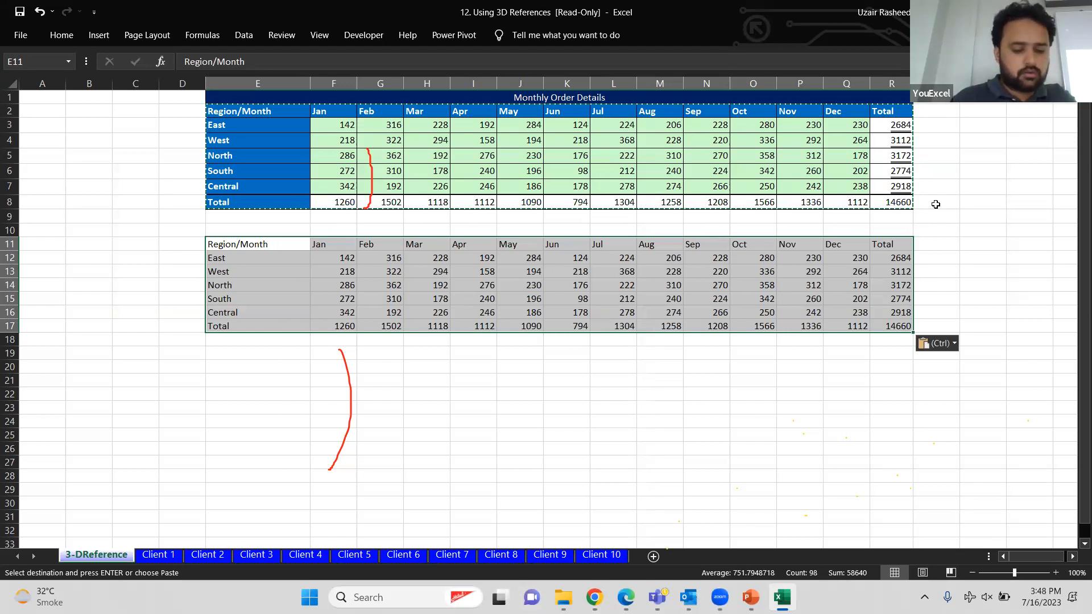
key("alt+h")
key("t")
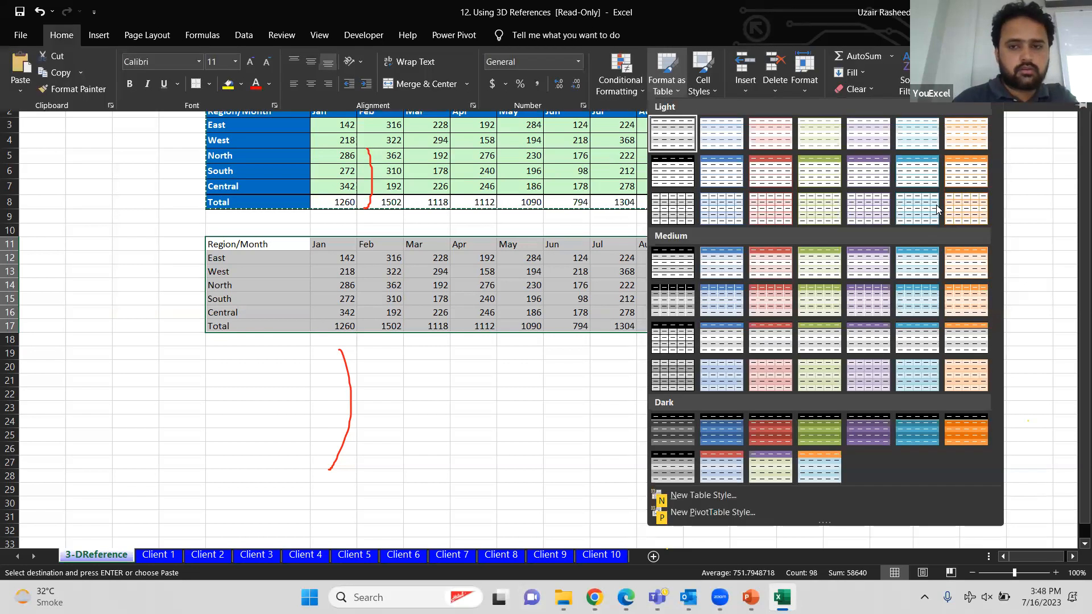
left_click(760, 311)
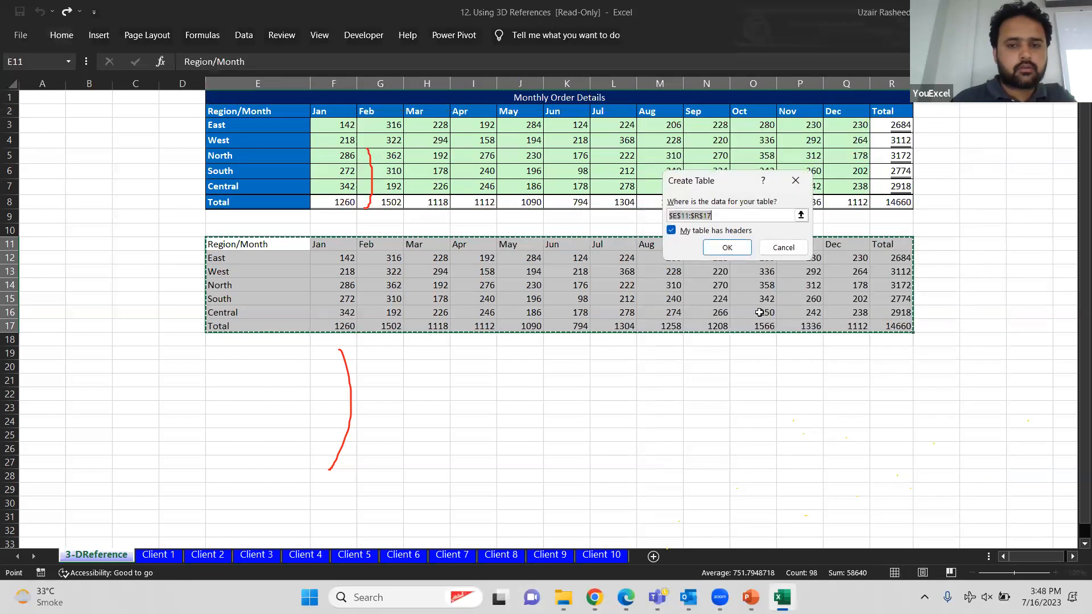
left_click(783, 248)
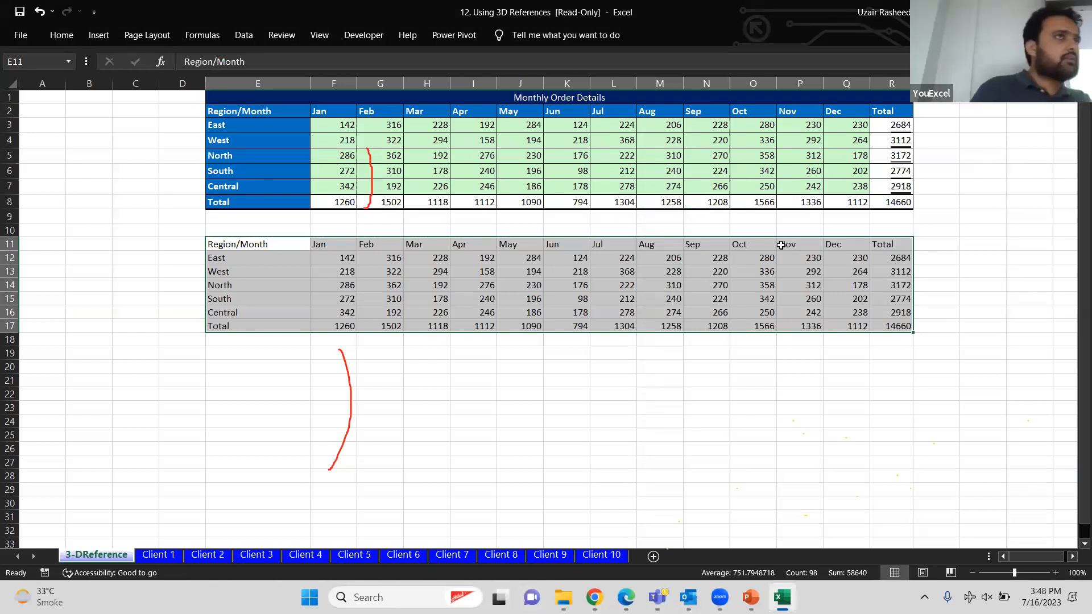
left_click(61, 40)
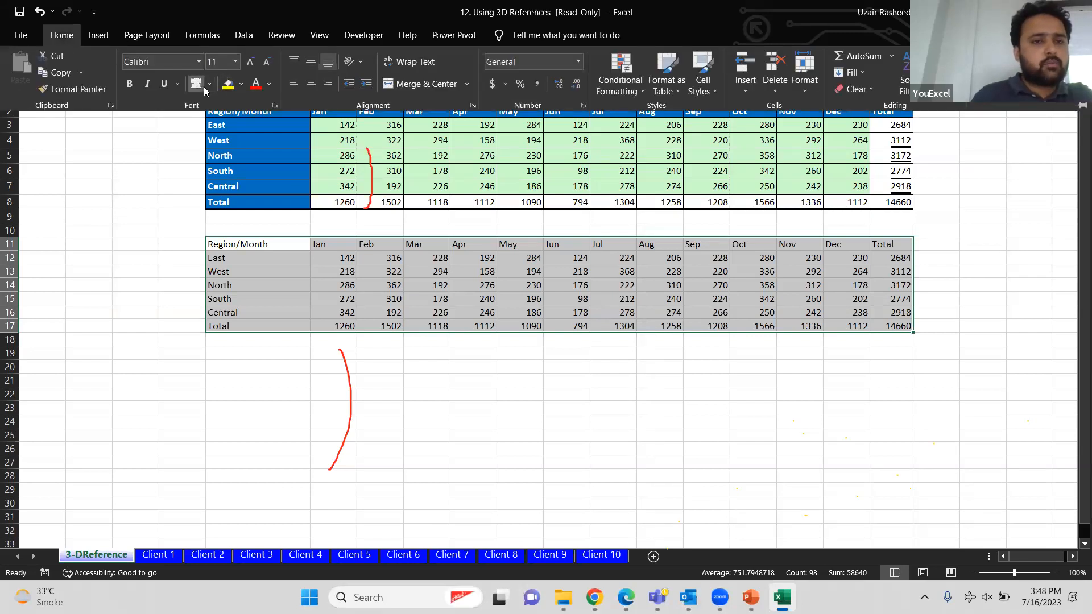
left_click(209, 84)
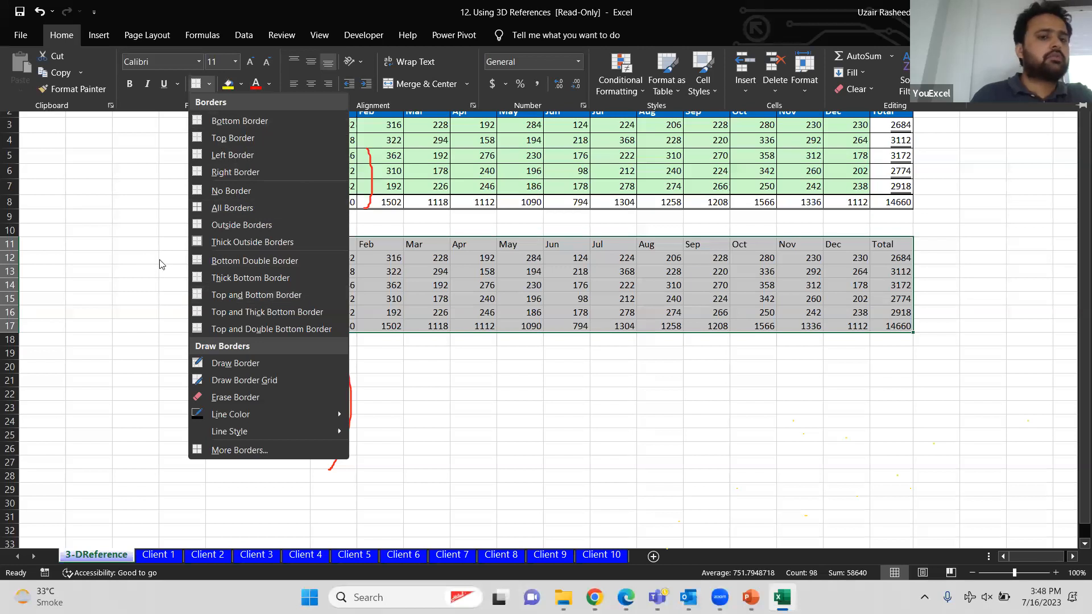
left_click(128, 268)
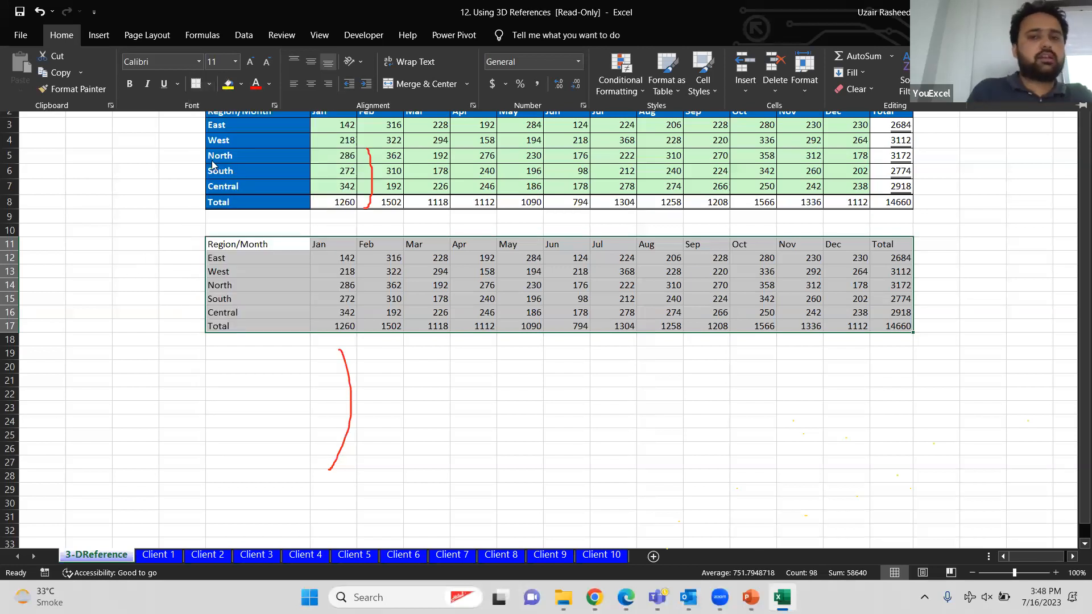
key("Escape")
key("alt+Tab")
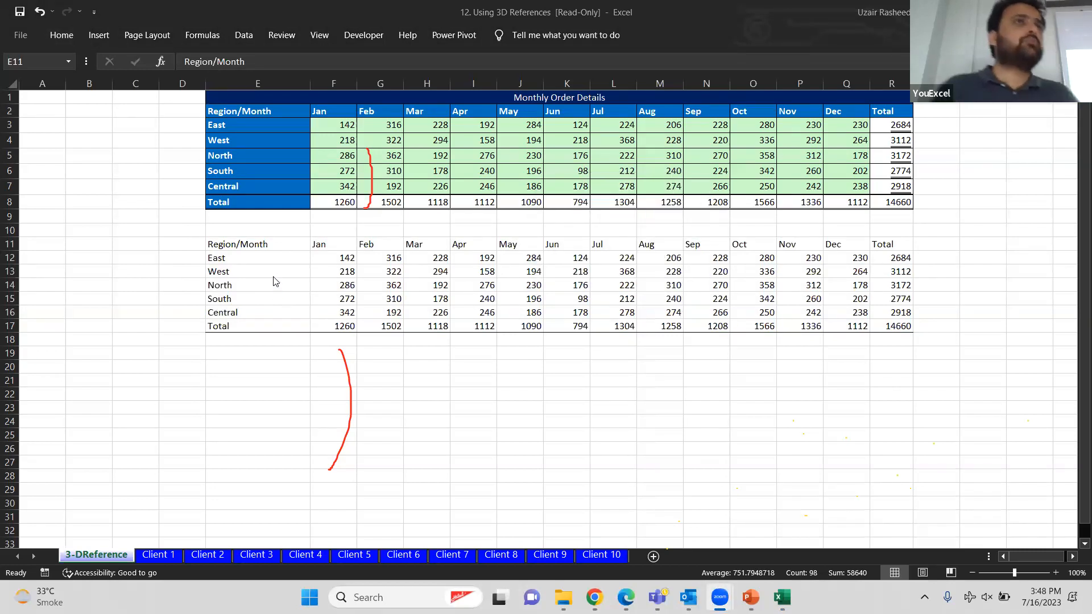
Apply the Classic 2 AutoFormat style to the pasted table E11:R17.
left_click(257, 244)
left_click_drag(258, 244, 885, 328)
key("alt")
key("h")
key("Escape")
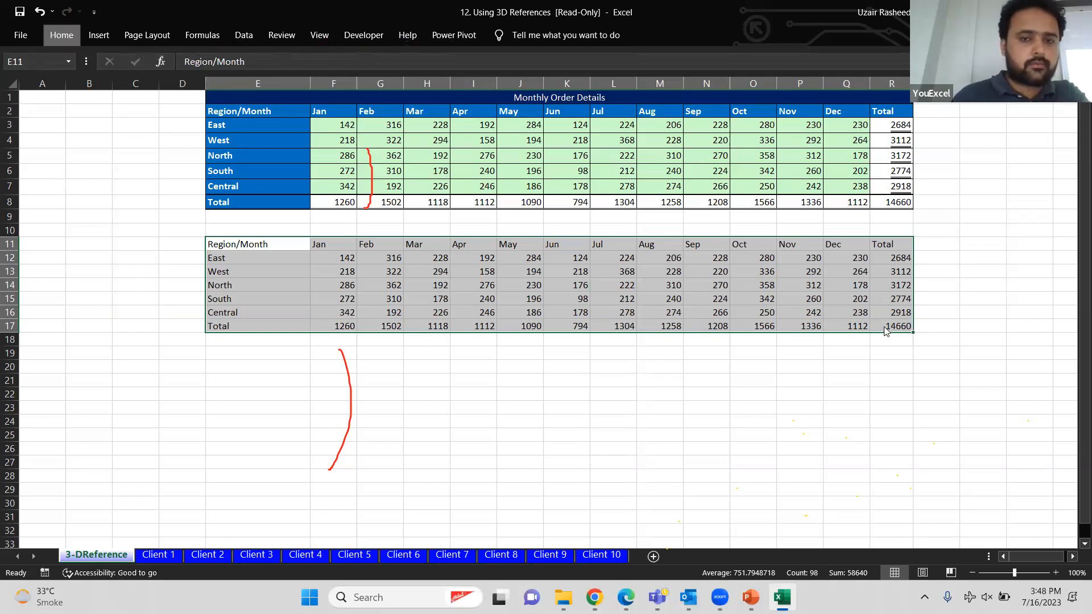
key("alt+o")
key("a")
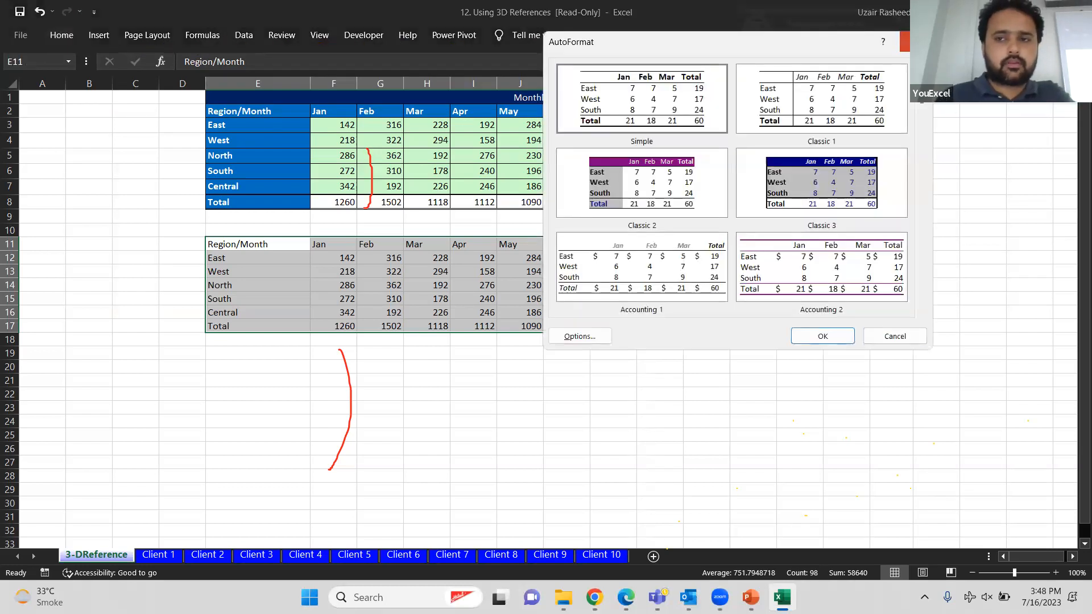
left_click(864, 62)
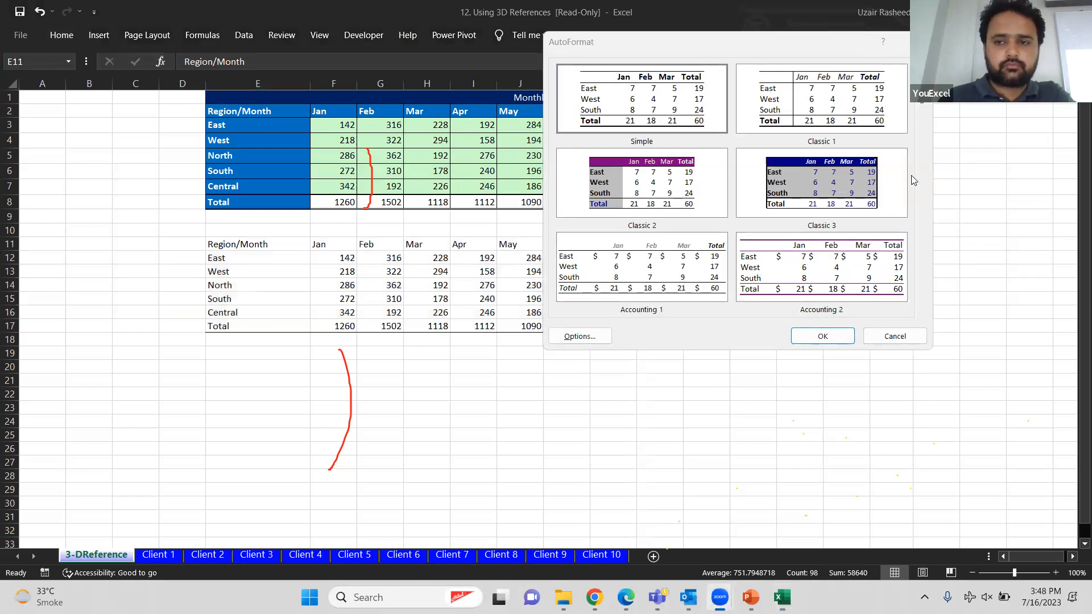
left_click_drag(851, 56, 851, 161)
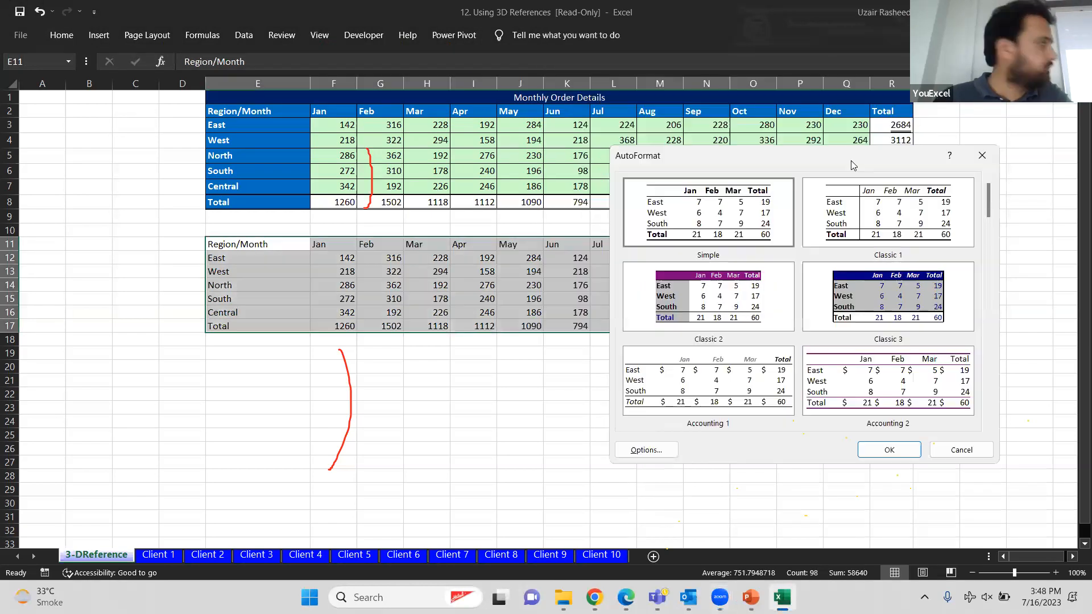
left_click(687, 359)
left_click(669, 273)
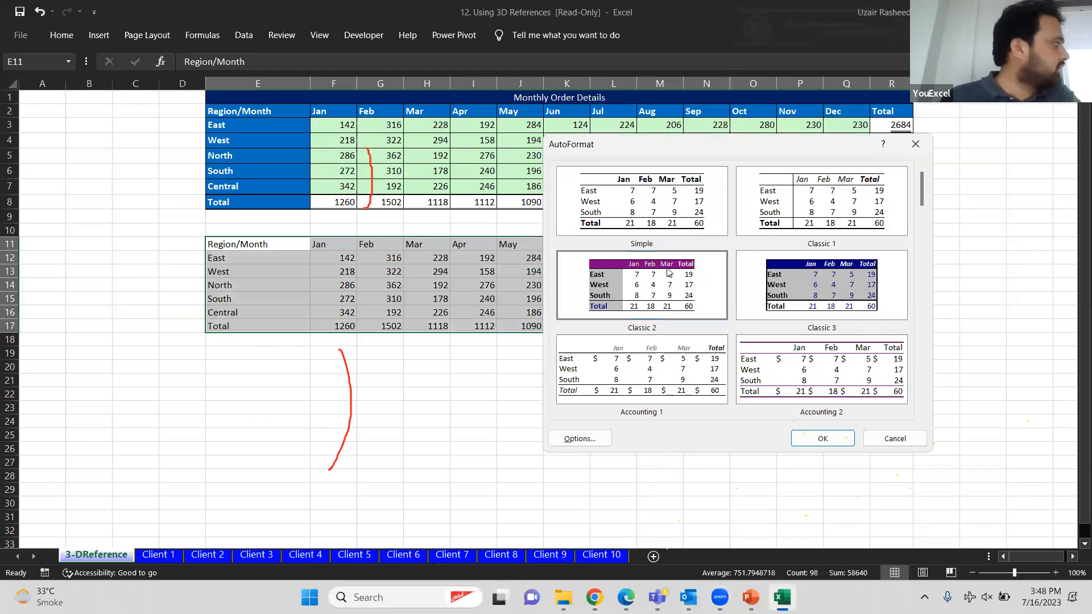
left_click(841, 441)
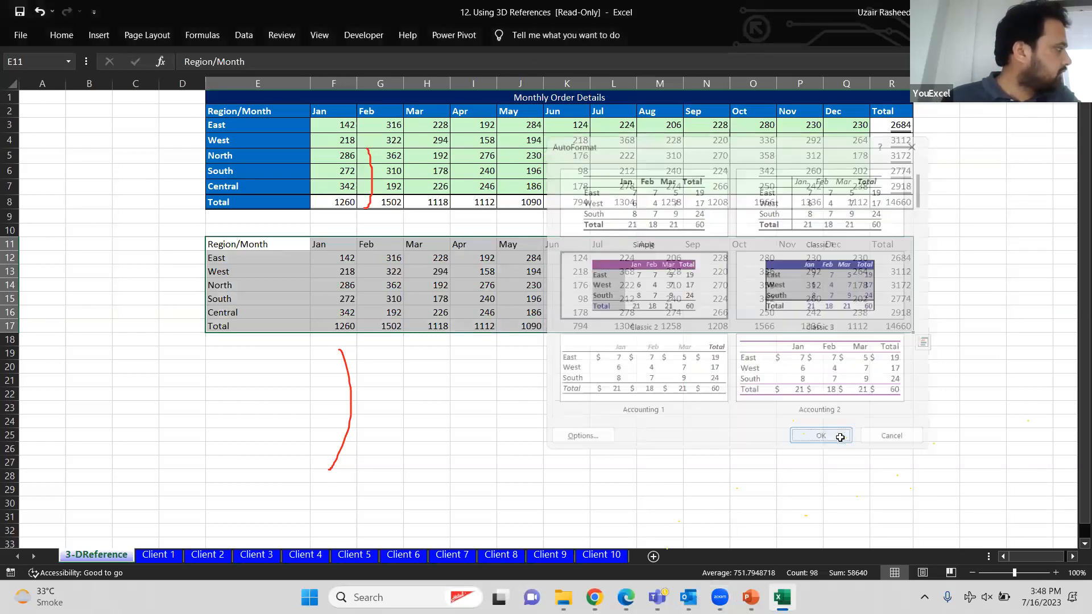
left_click(841, 437)
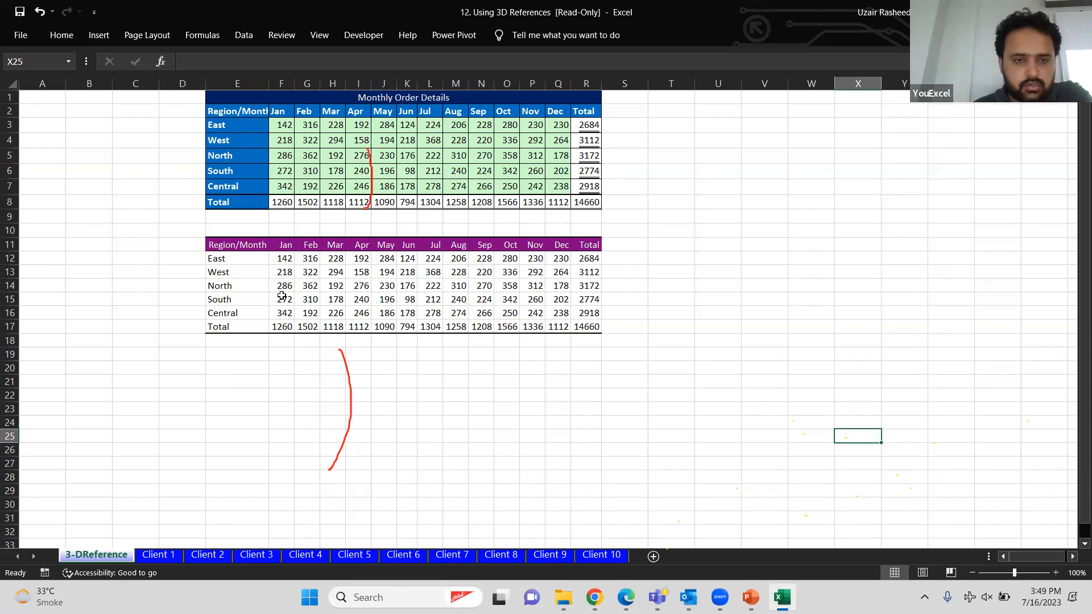
Copy the formatted table E11:R17 and paste only its values starting at cell T11.
left_click_drag(220, 246, 592, 327)
key("ctrl+c")
left_click(672, 256)
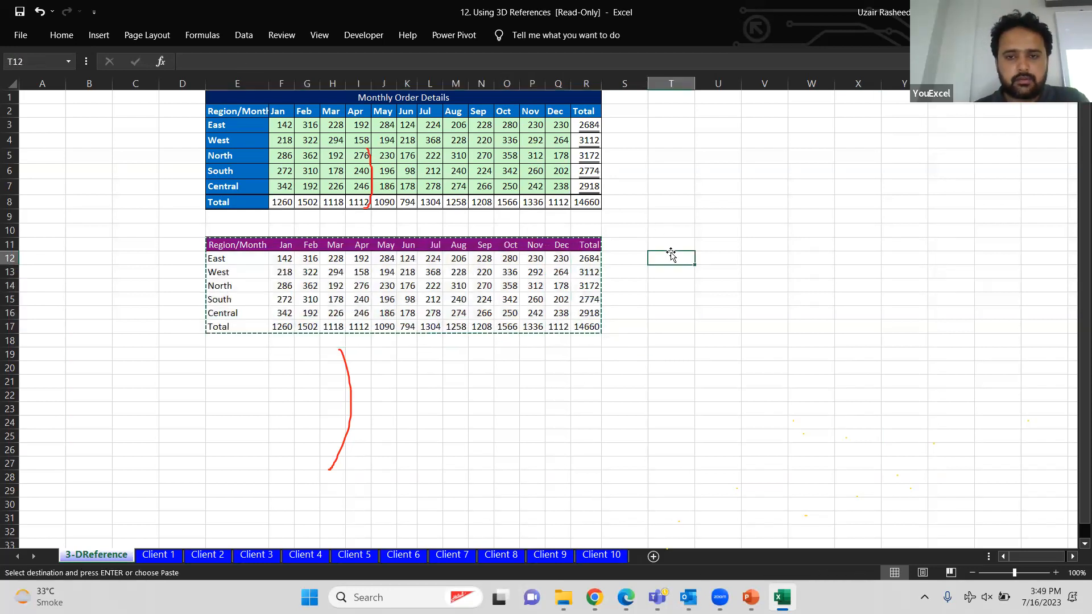
key("Up")
key("alt+h")
key("v")
key("v")
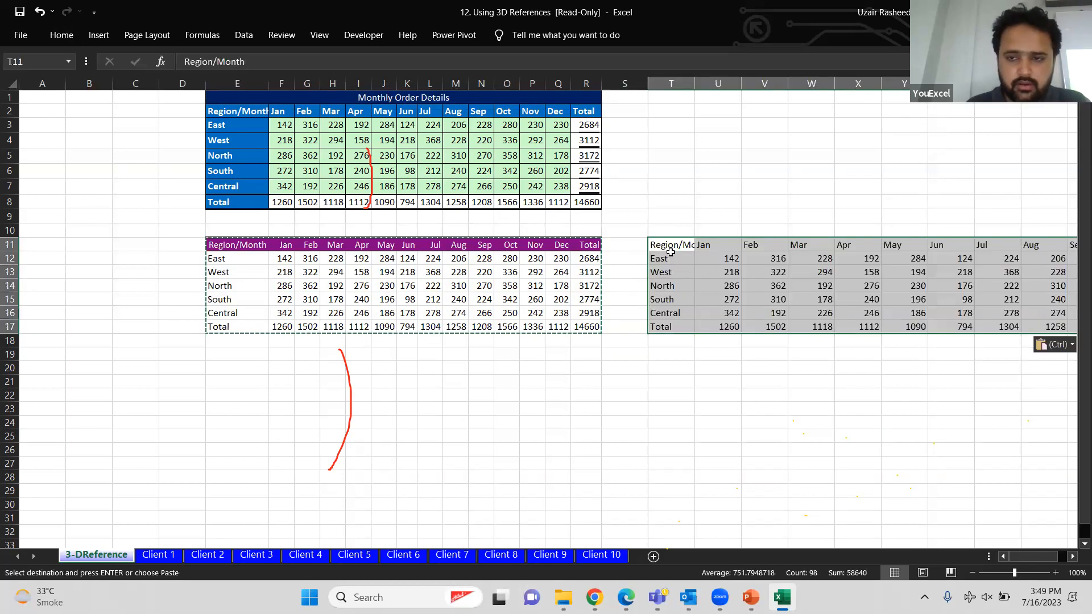
Select the new values copy T11:AG17 and autofit its column widths.
key("Right")
key("Right")
key("Right")
key("Right")
key("Right")
key("Right")
key("Right")
key("Right")
key("Right")
key("Right")
key("Right")
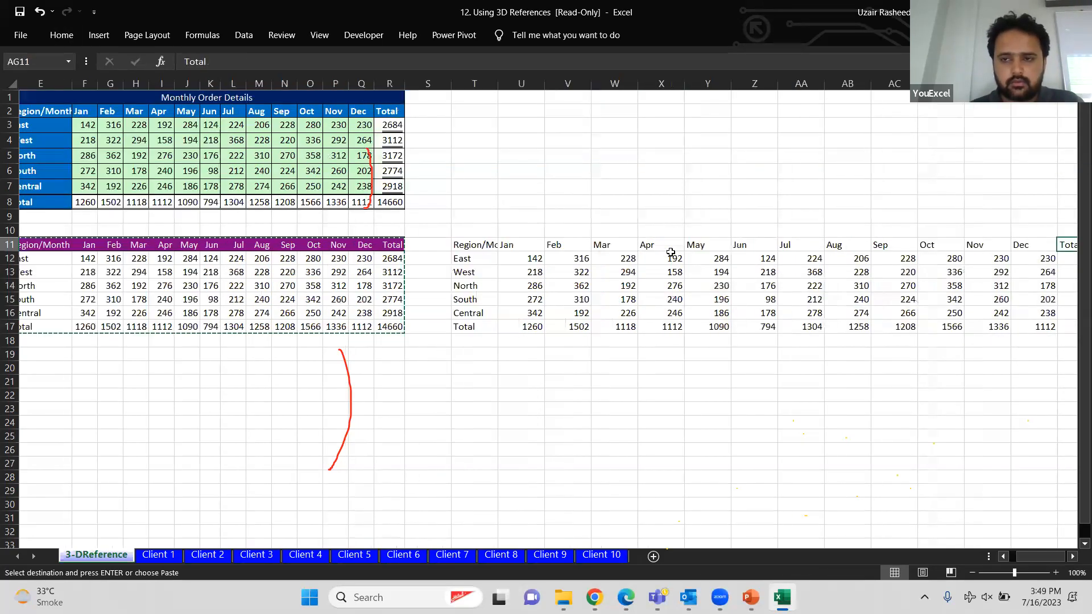
key("ctrl+shift+Down")
key("ctrl+shift+Left")
key("alt+h")
key("o")
key("i")
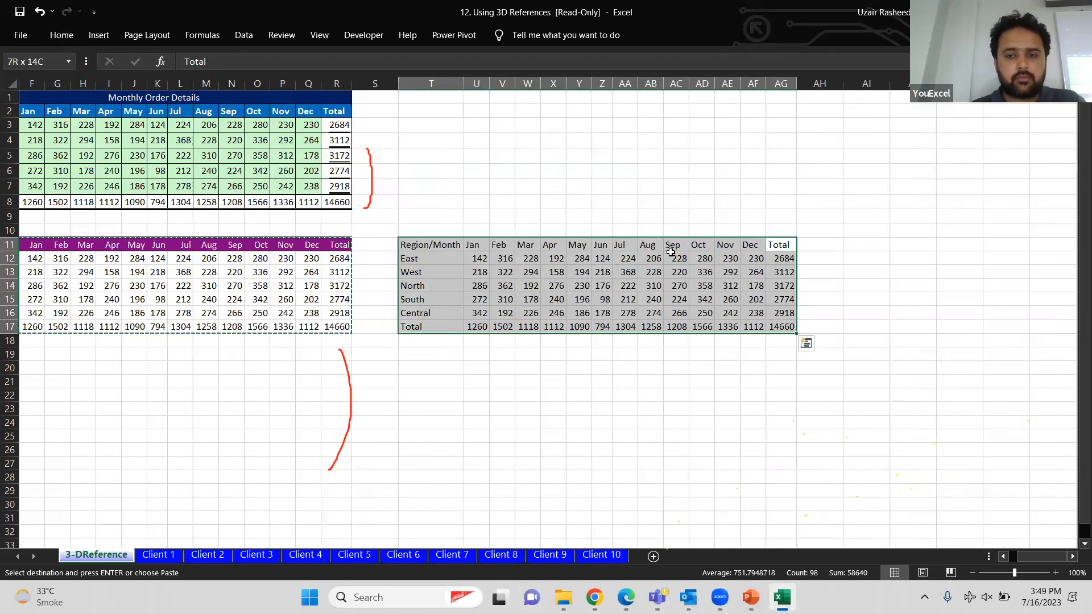
Apply the Classic 2 AutoFormat style to the values copy in T11:AG17.
key("alt")
key("o")
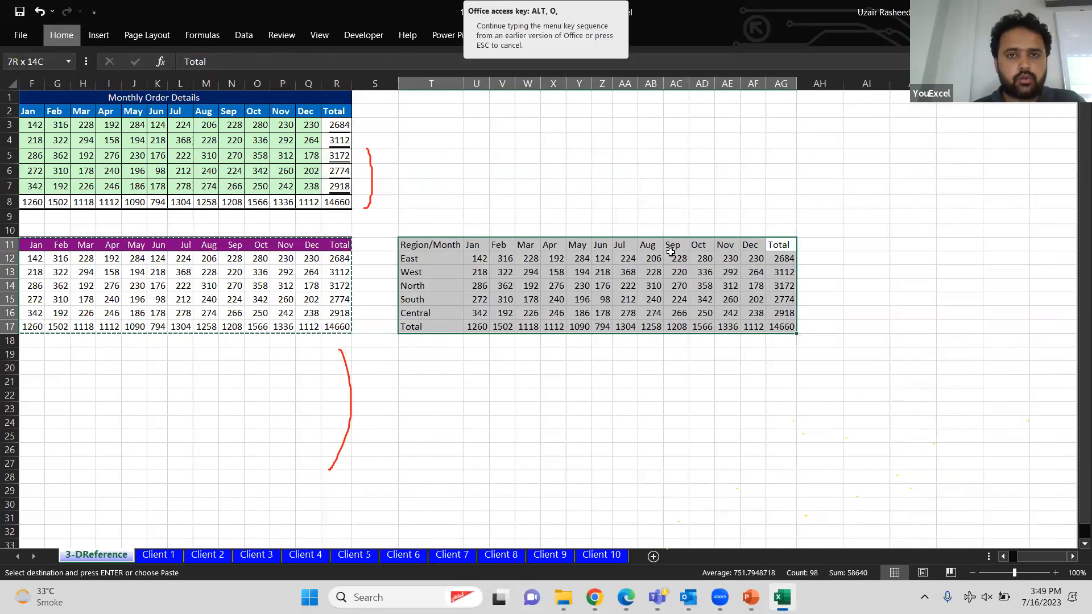
key("a")
left_click(669, 273)
key("Return")
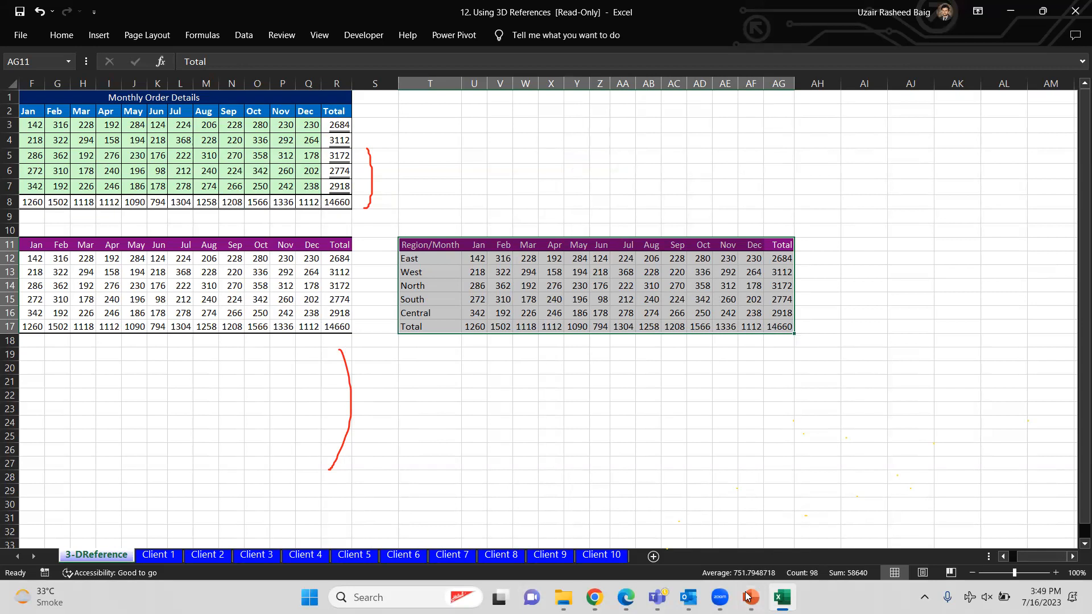
Switch to the "FW: Excel Sample Files" message in Outlook and open its attachment "07. West Region - Inventory.xlsx".
mouse_move(754, 595)
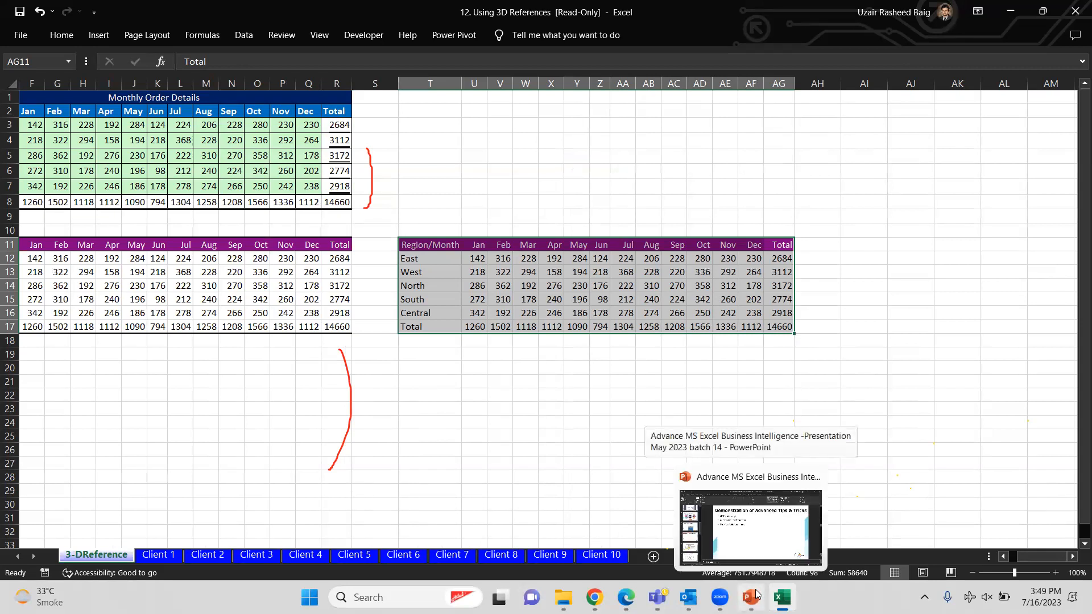
left_click(757, 545)
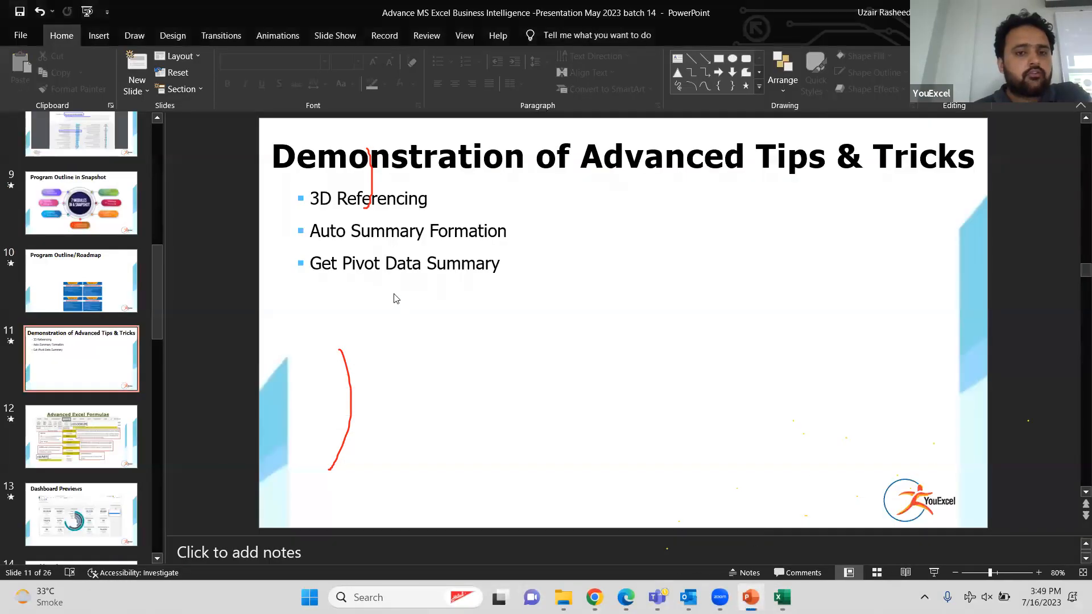
mouse_move(782, 598)
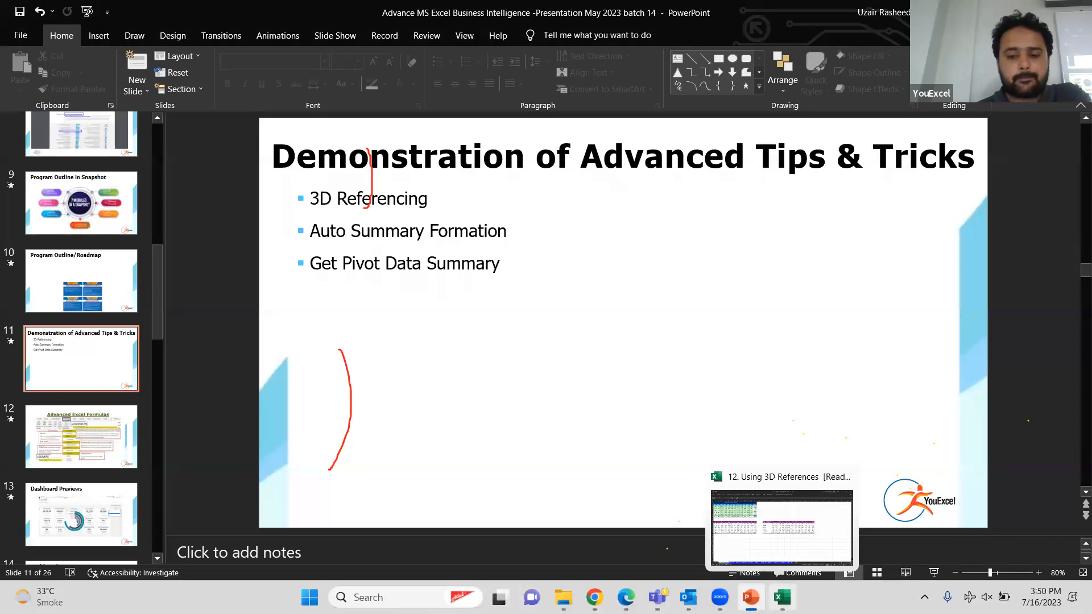
mouse_move(689, 597)
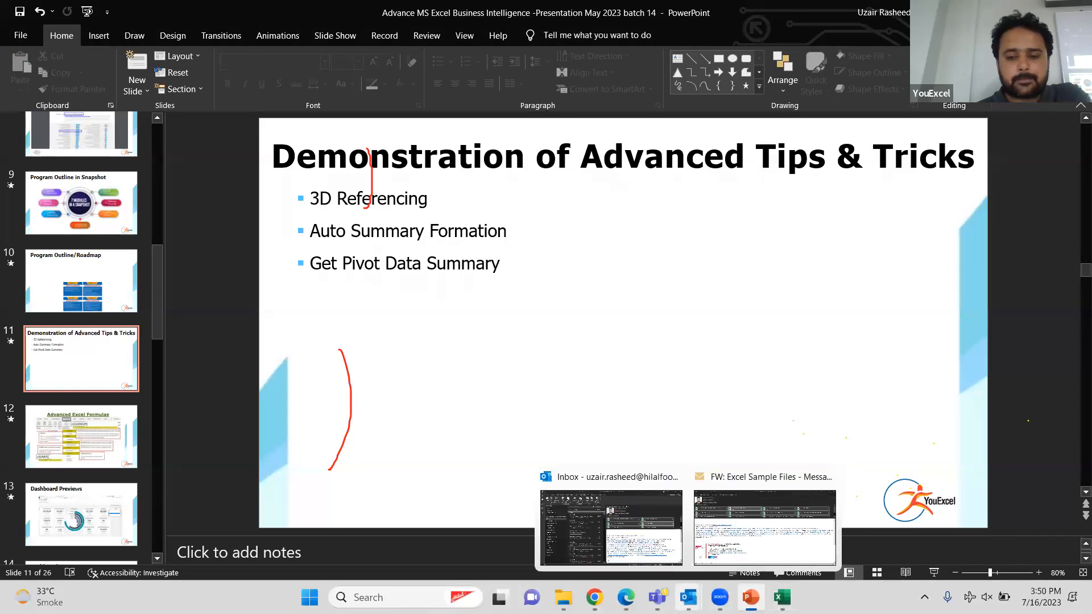
left_click(735, 536)
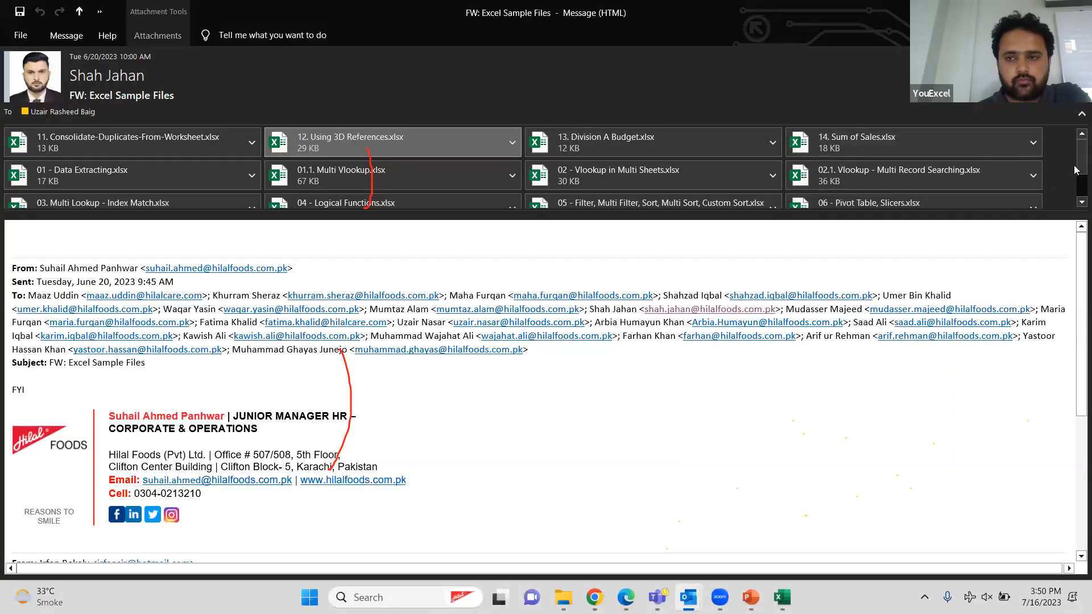
left_click_drag(1075, 169, 1075, 196)
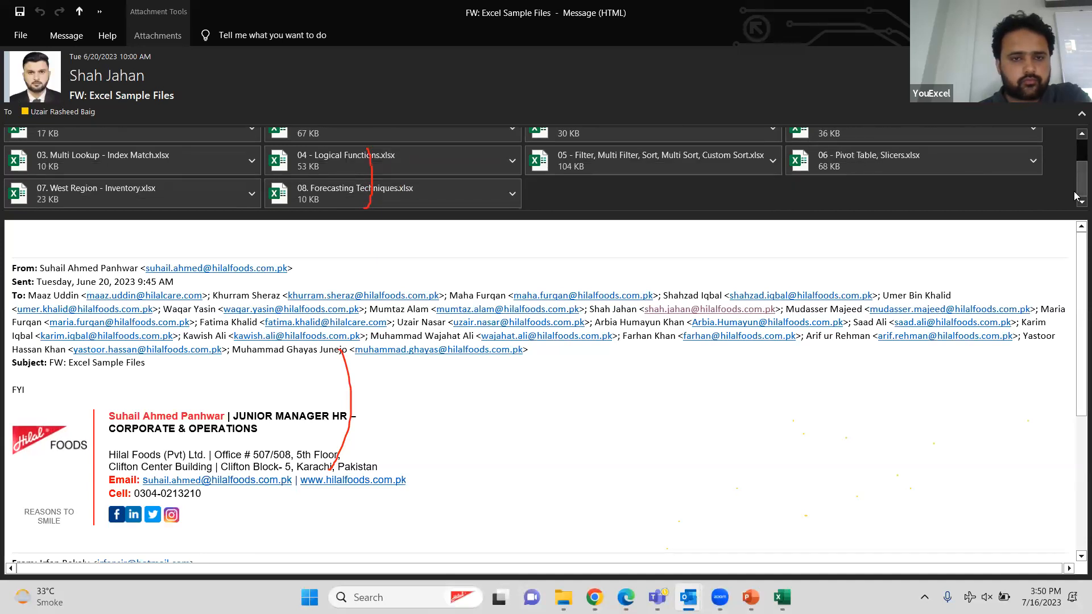
double_click(202, 188)
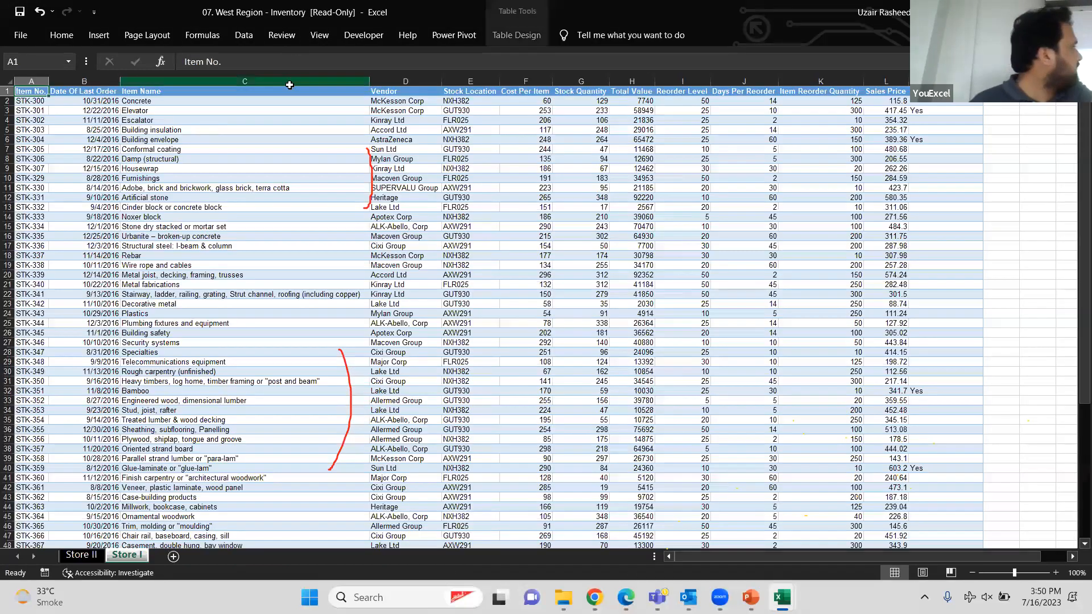
Insert a PivotTable based on the Store I inventory table on a new worksheet.
left_click(218, 131)
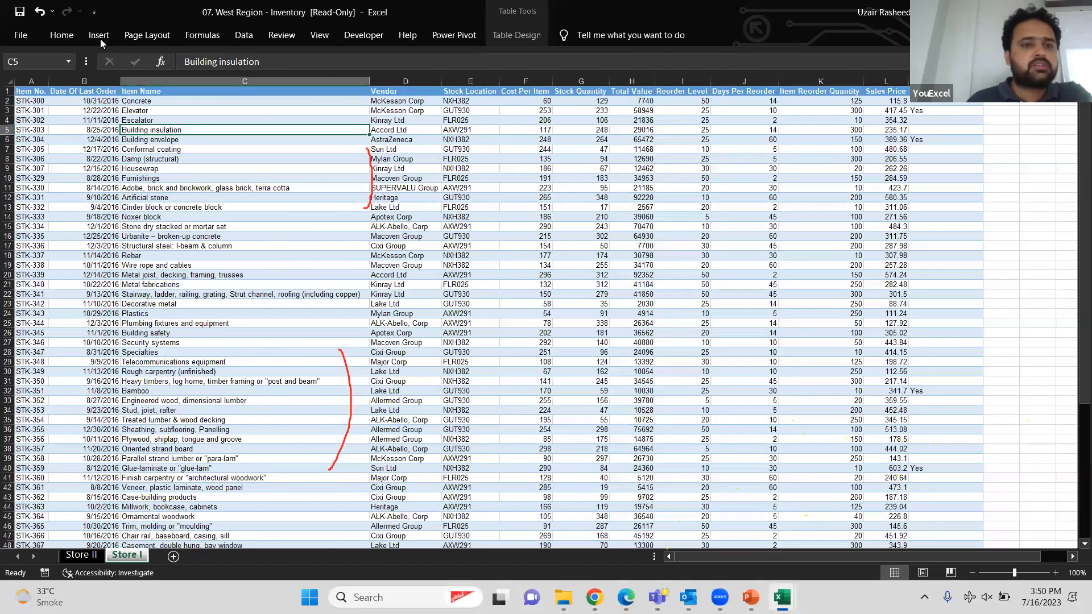
left_click(100, 38)
left_click(32, 54)
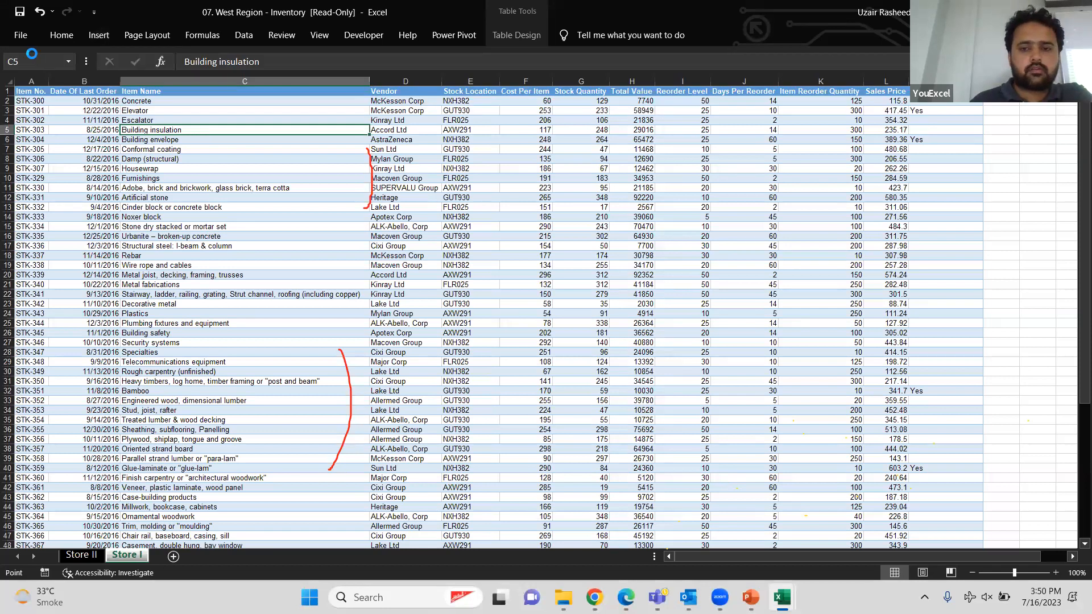
key("Return")
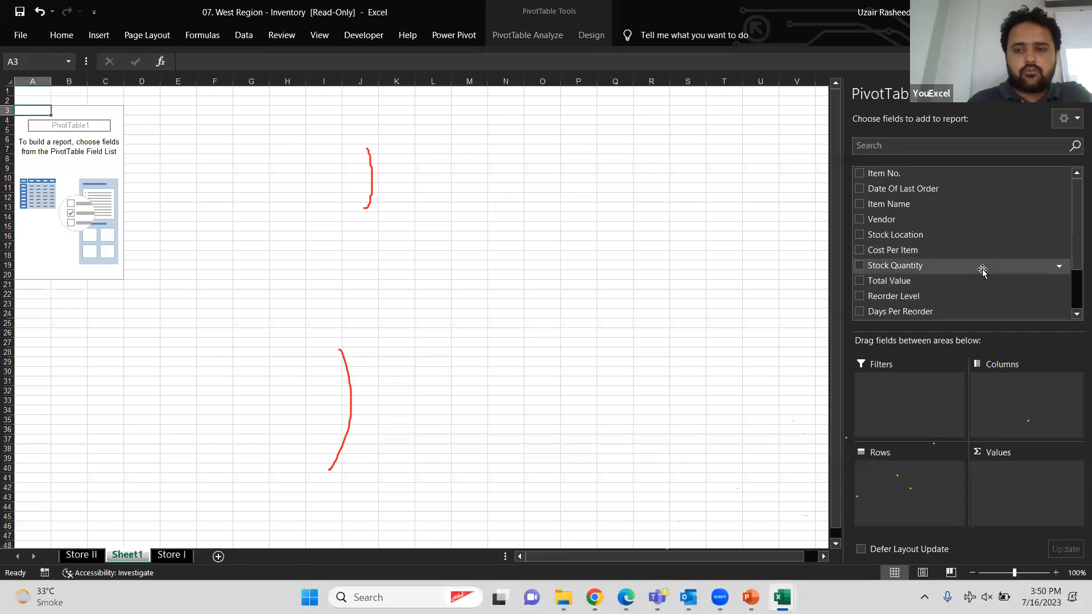
Add the Stock Location field to the PivotTable's rows and return to the Store I sheet.
scroll(1074, 276, "down", 2)
scroll(1074, 281, "down", 1)
scroll(1074, 282, "up", 3)
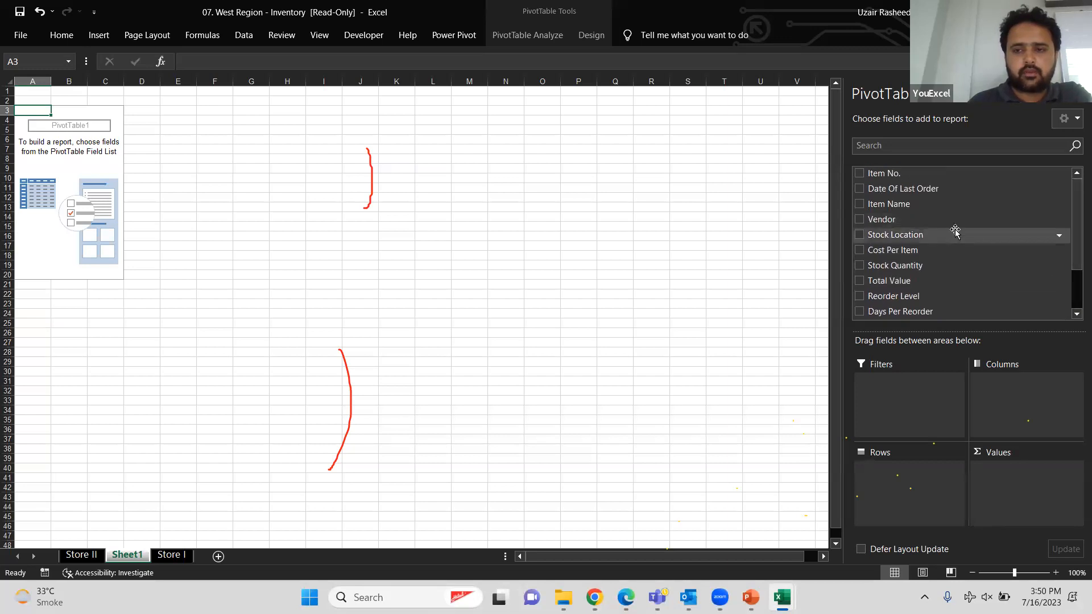
left_click_drag(955, 233, 897, 484)
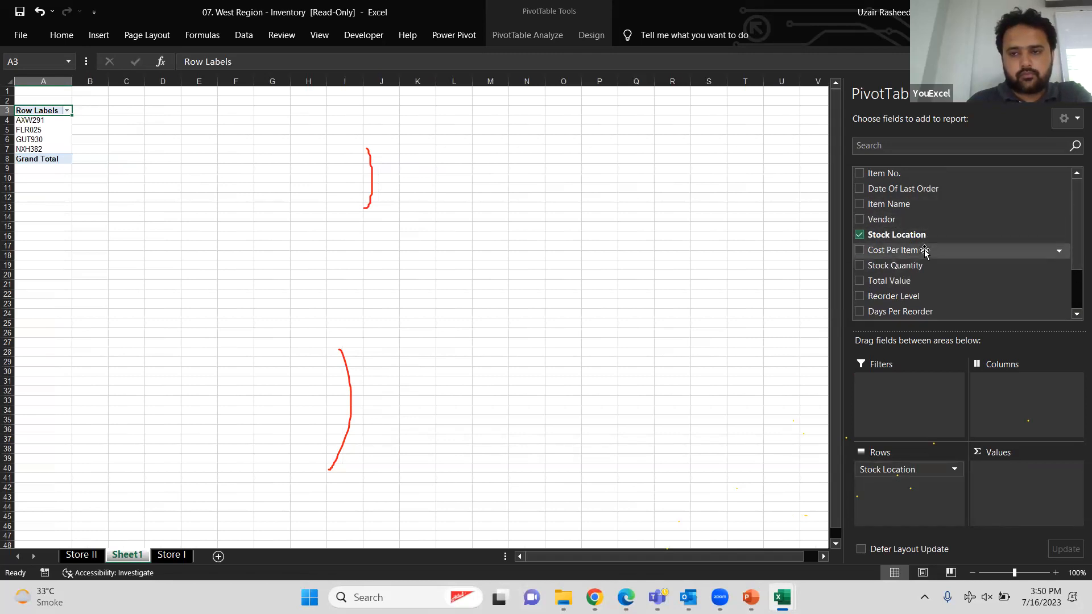
left_click(171, 555)
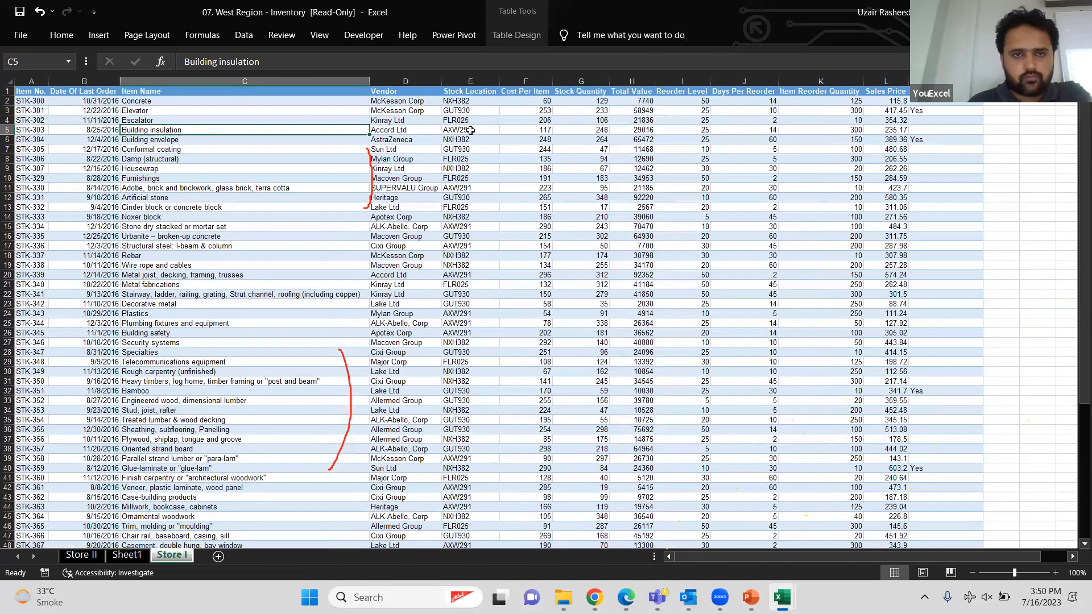
Lay out the Sheet1 PivotTable with Vendor as rows, Stock Location as the report filter and the sum of Stock Quantity as values.
left_click(119, 557)
left_click_drag(881, 219, 908, 386)
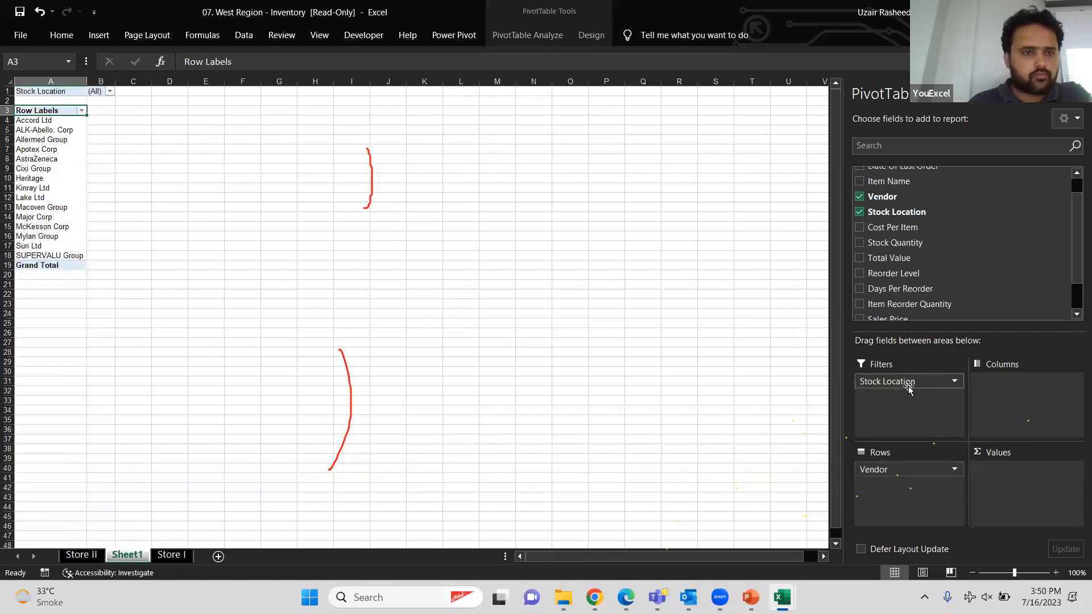
left_click_drag(1075, 239, 1065, 155)
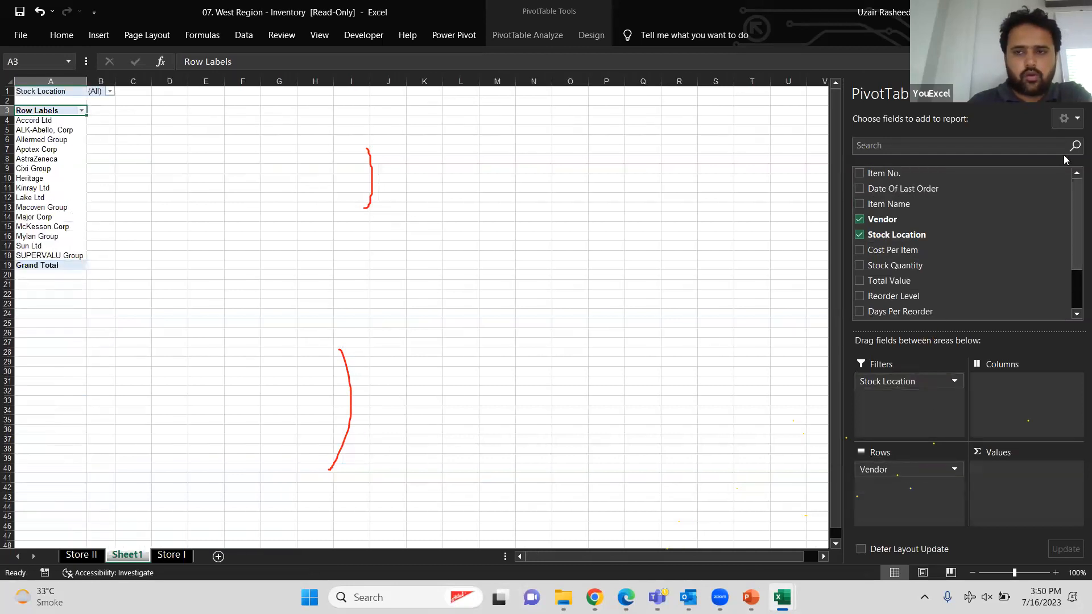
left_click_drag(898, 265, 1023, 485)
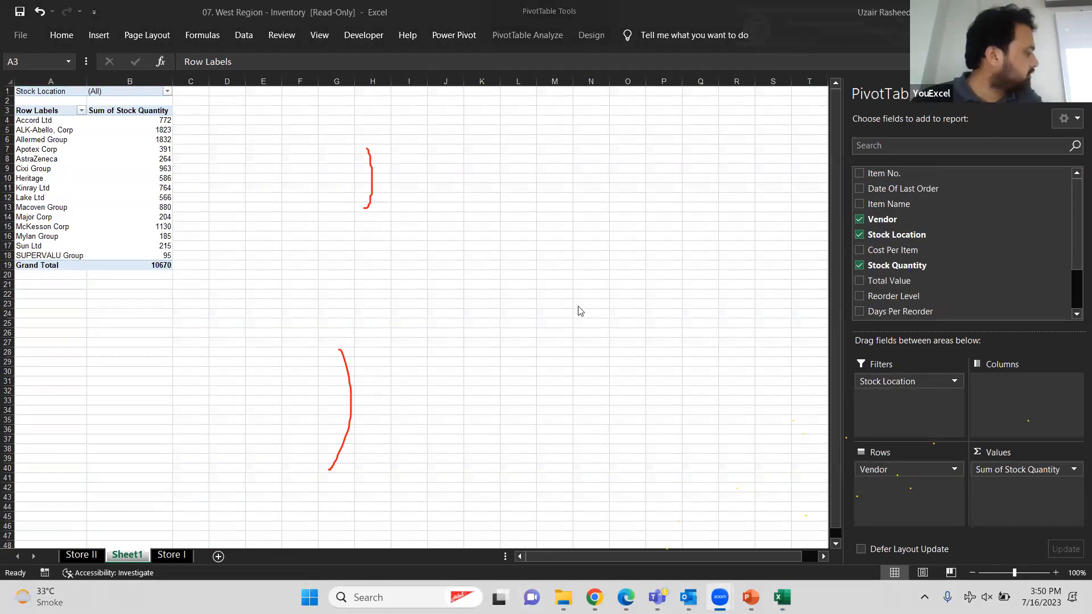
Check the choices in the Stock Location filter, then add a blank worksheet and return to the PivotTable on Sheet1.
left_click(168, 91)
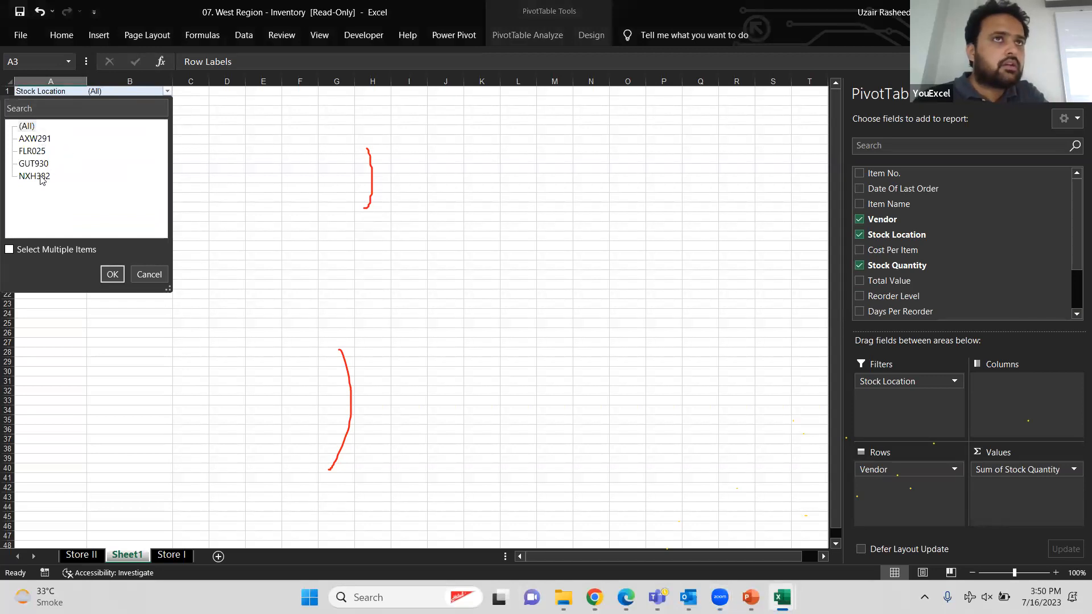
left_click(161, 361)
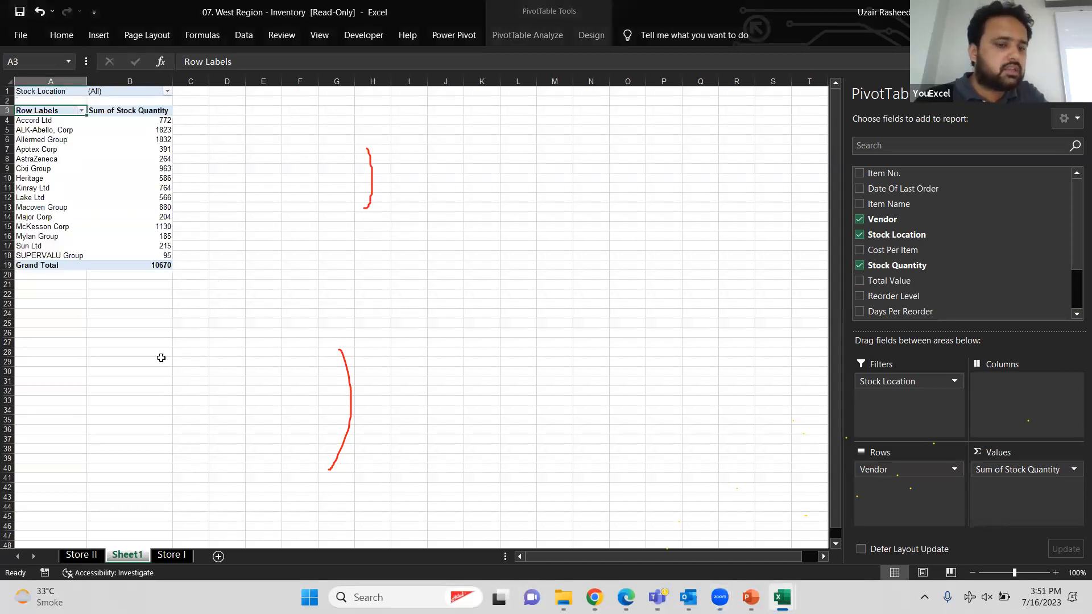
left_click(219, 557)
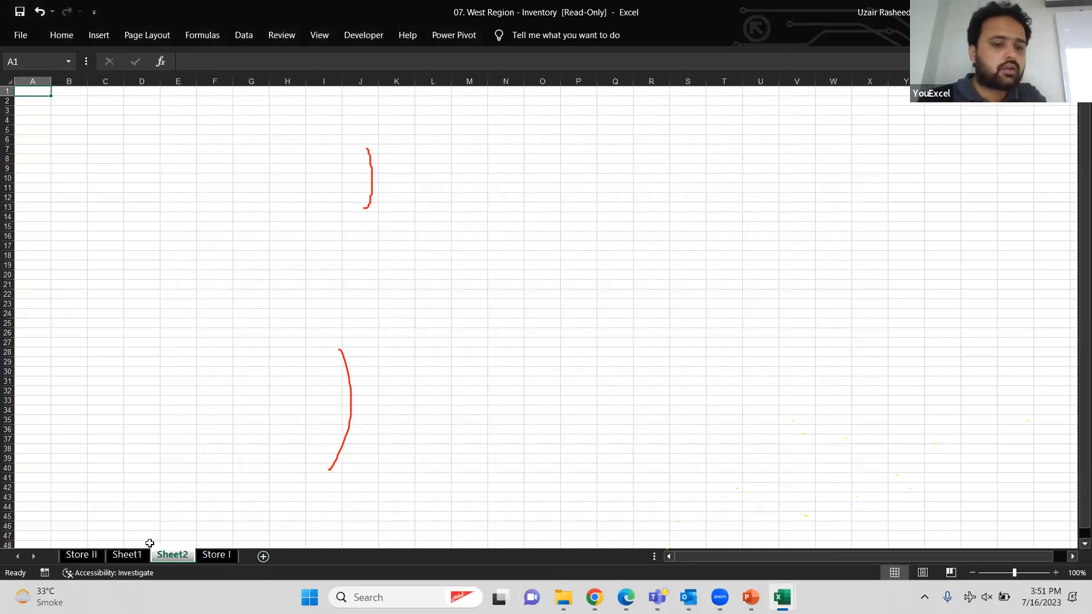
left_click(127, 554)
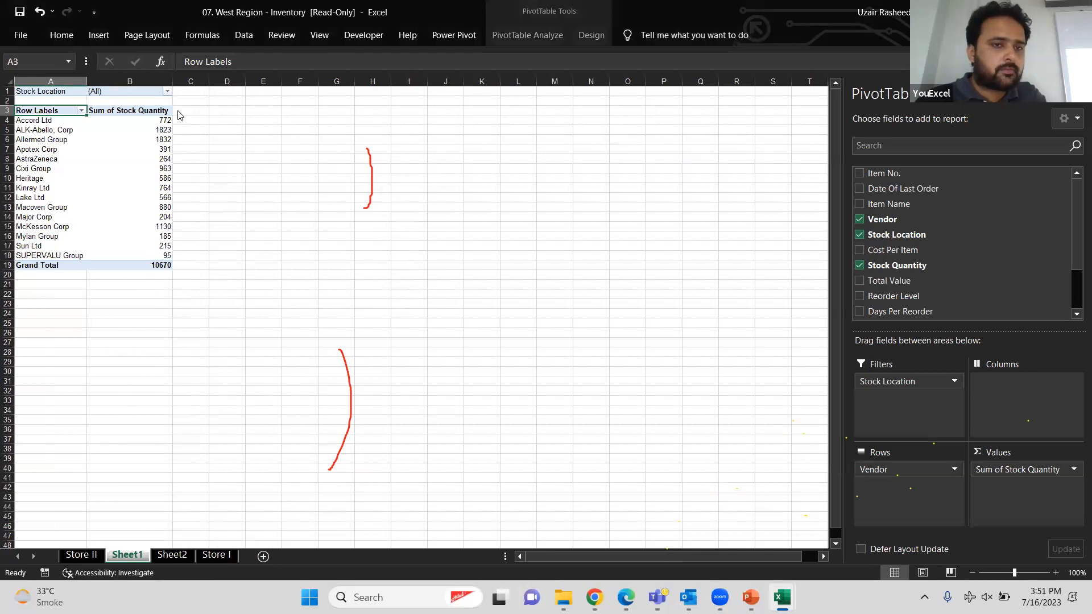
Filter the PivotTable to stock location AXW291.
left_click(166, 91)
left_click(35, 138)
left_click(114, 273)
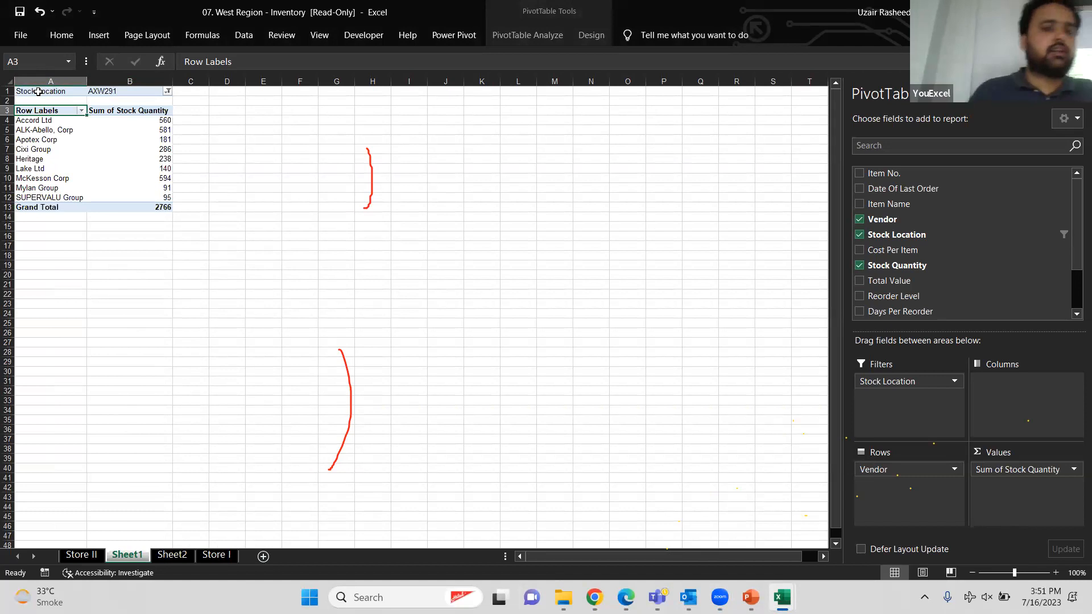
Allow multiple selections in the Stock Location filter and also include FLR025, GUT930 and NXH382.
left_click(167, 91)
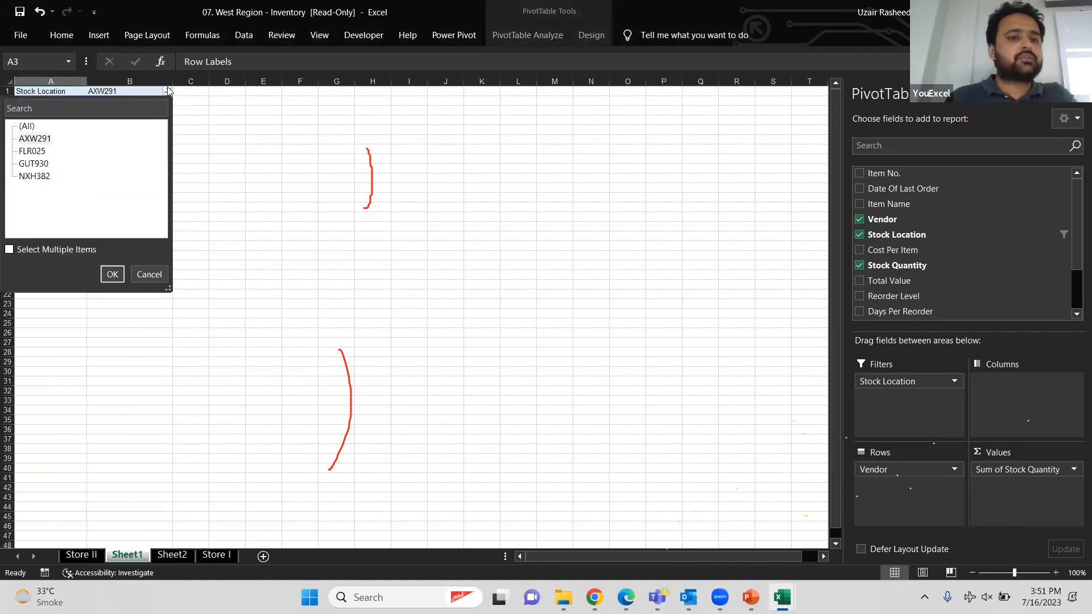
left_click(9, 249)
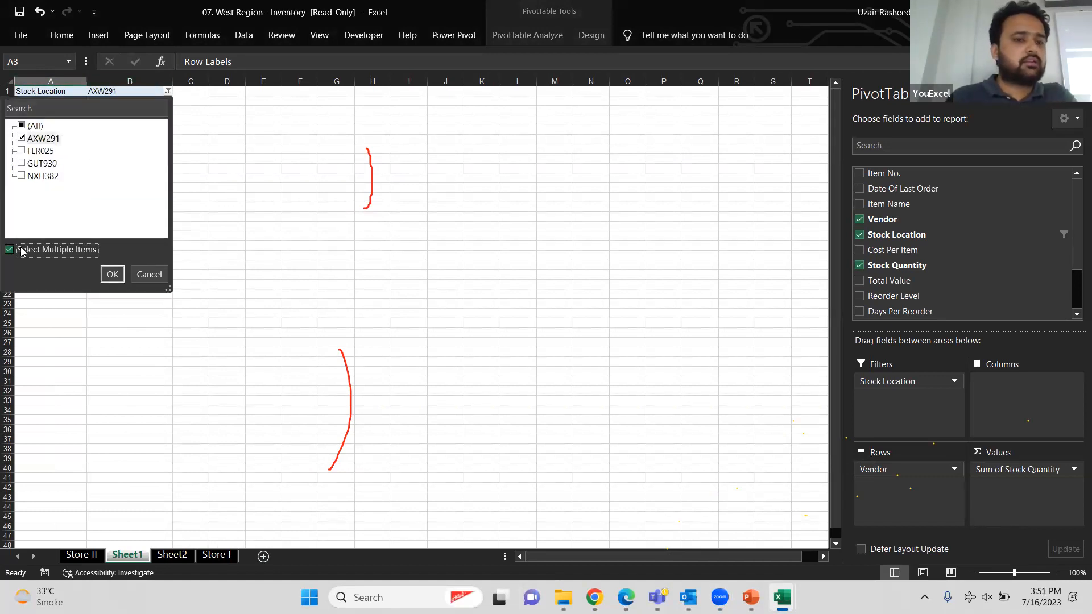
left_click(23, 150)
left_click(23, 163)
left_click(22, 177)
left_click(112, 274)
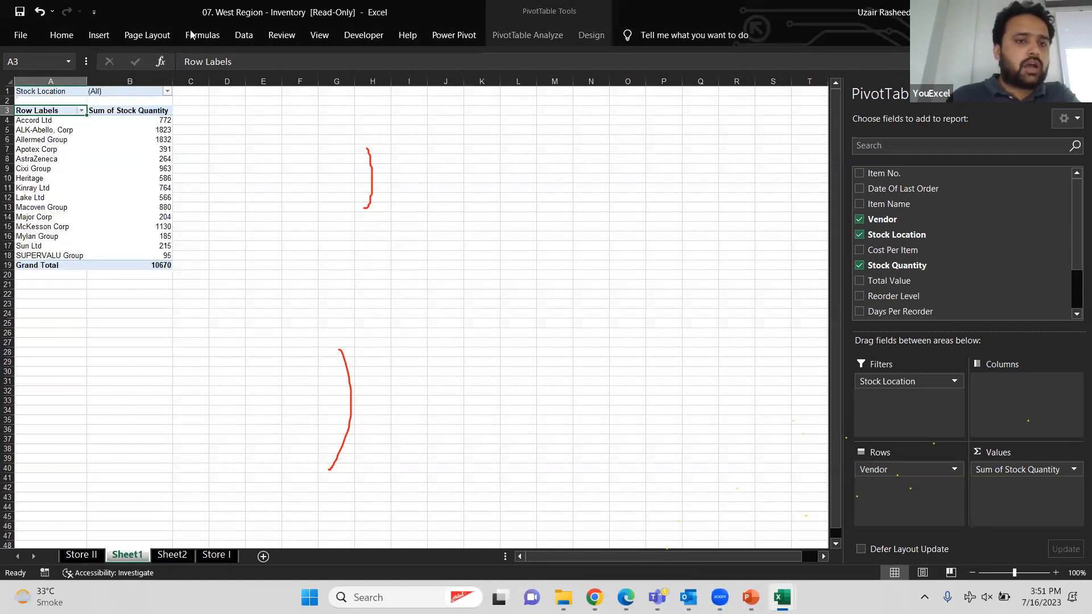
Generate a separate report filter page of the PivotTable for each Stock Location.
left_click(111, 37)
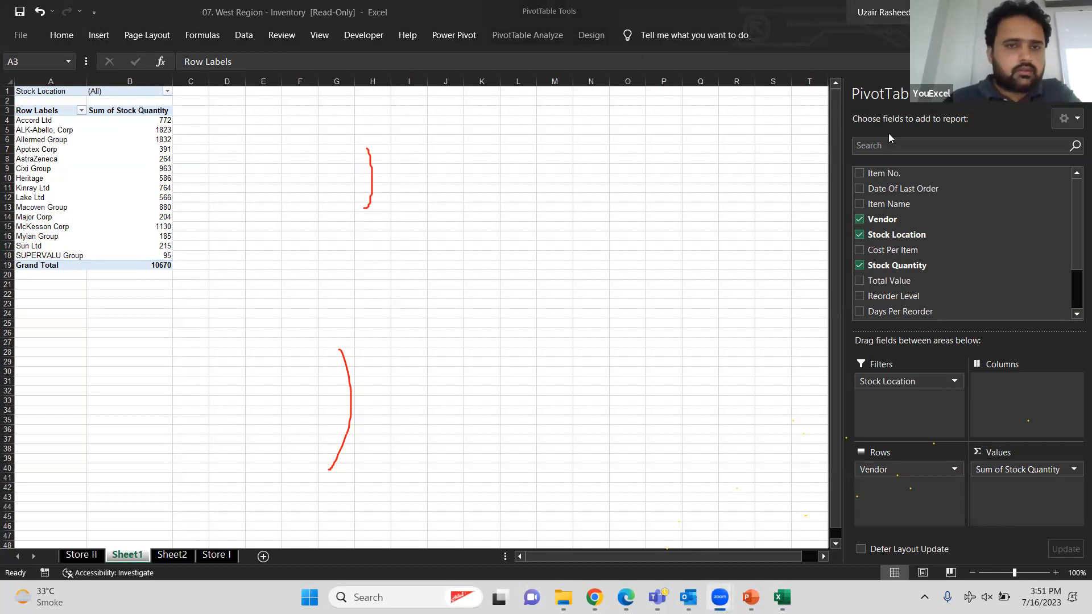
left_click(693, 27)
left_click(57, 129)
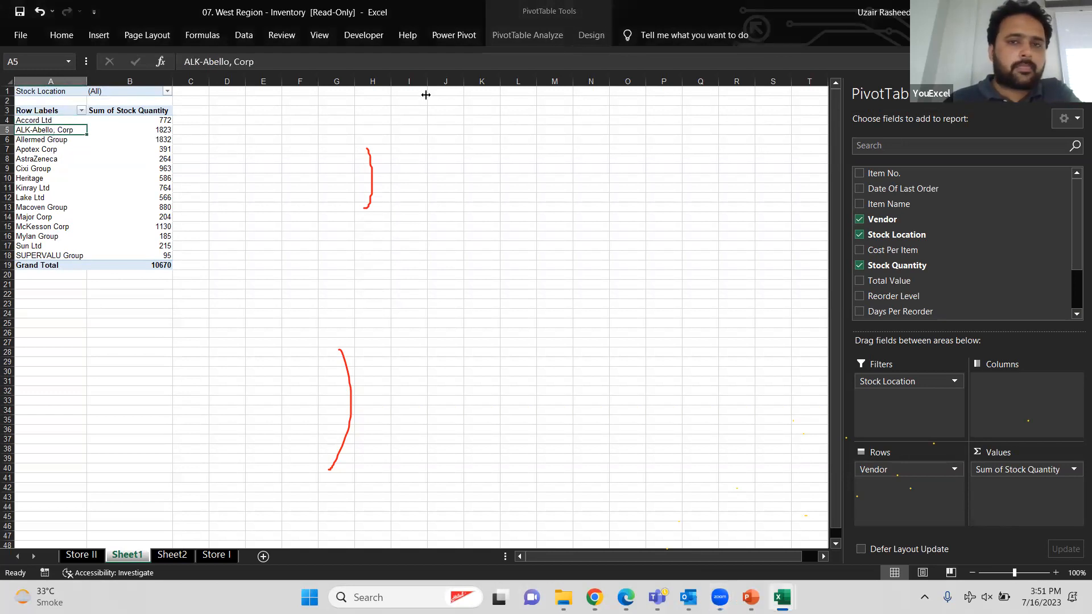
left_click(577, 39)
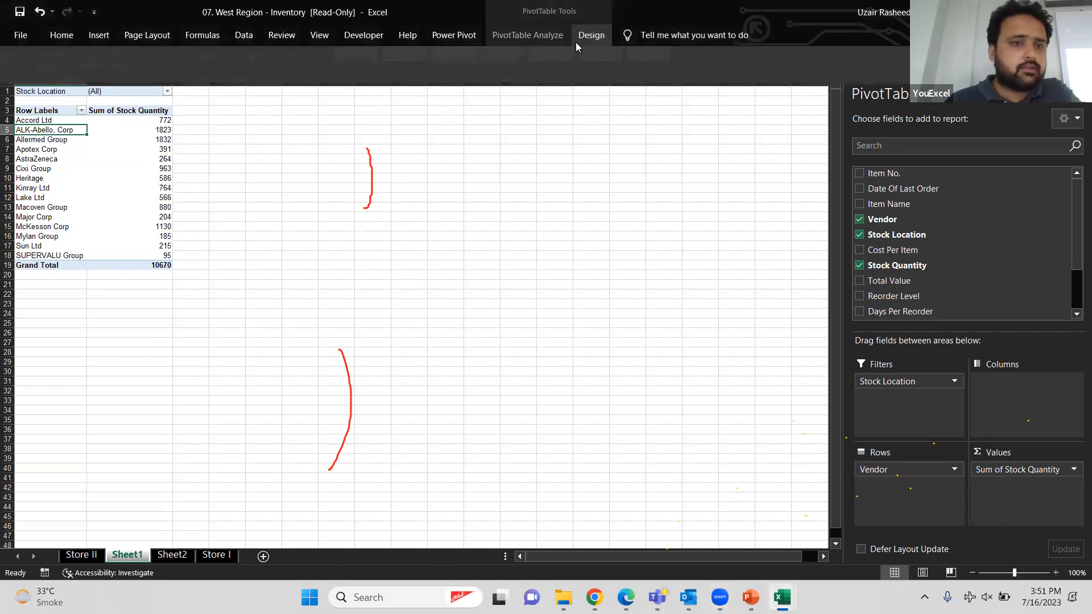
left_click(543, 41)
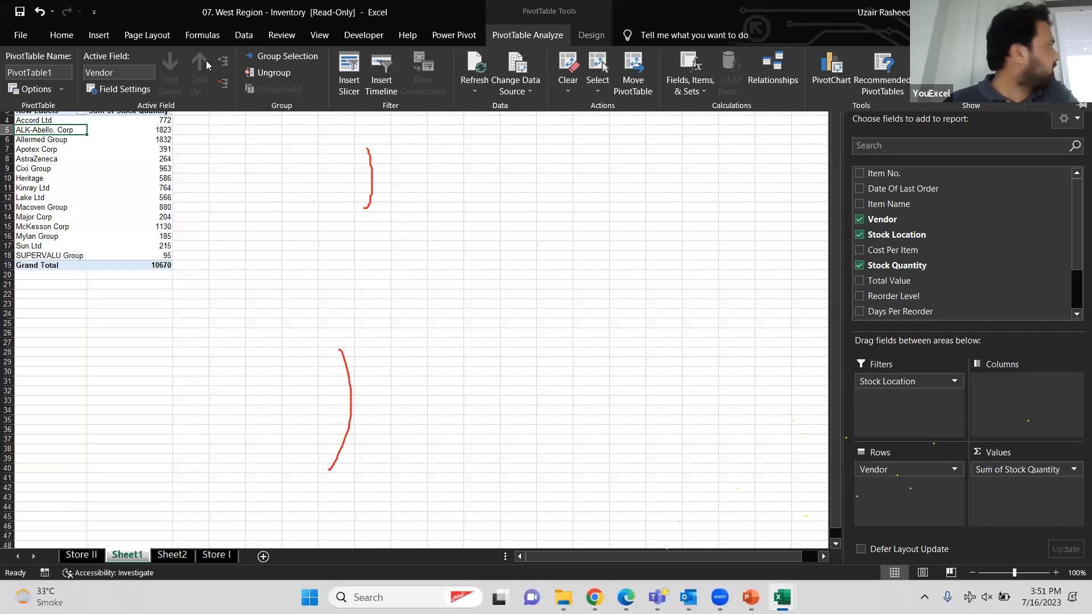
left_click(66, 87)
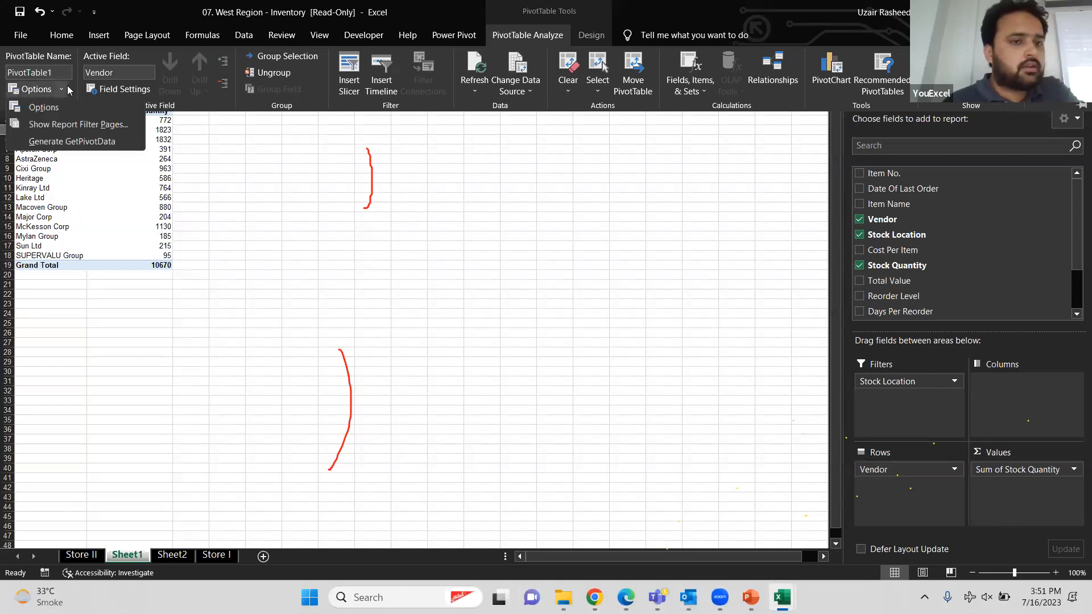
left_click(55, 126)
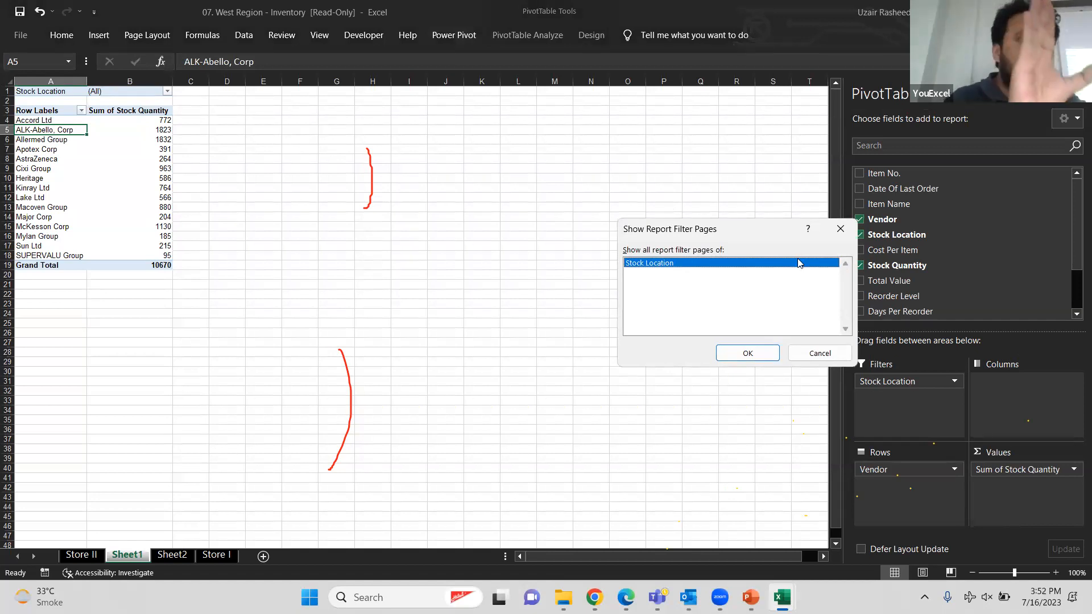
left_click(749, 354)
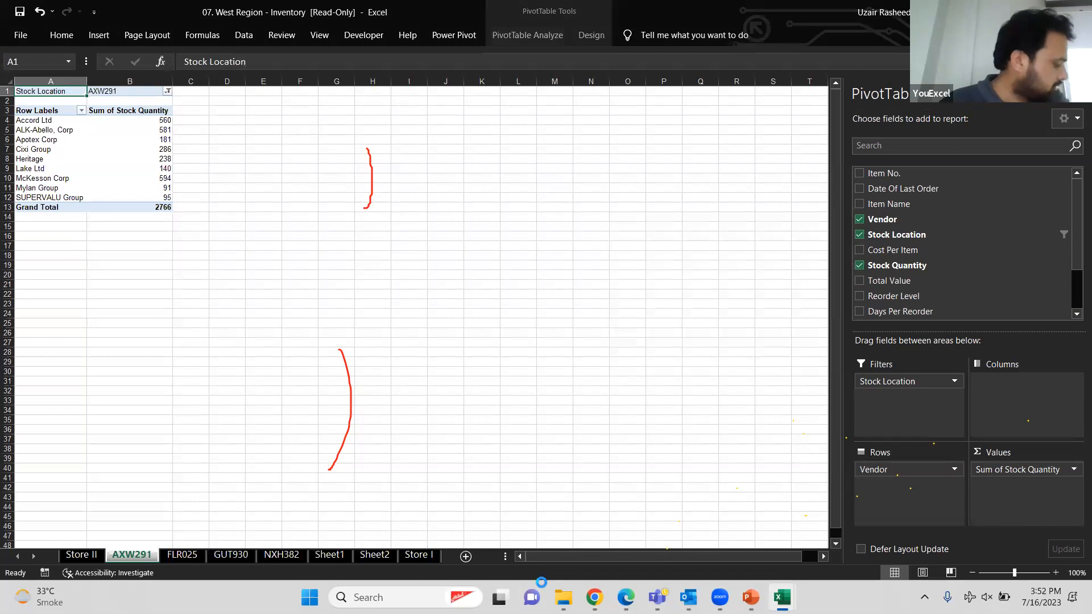
Review the FLR025, GUT930 and NXH382 report sheets and return to the source PivotTable on Sheet1.
left_click(181, 554)
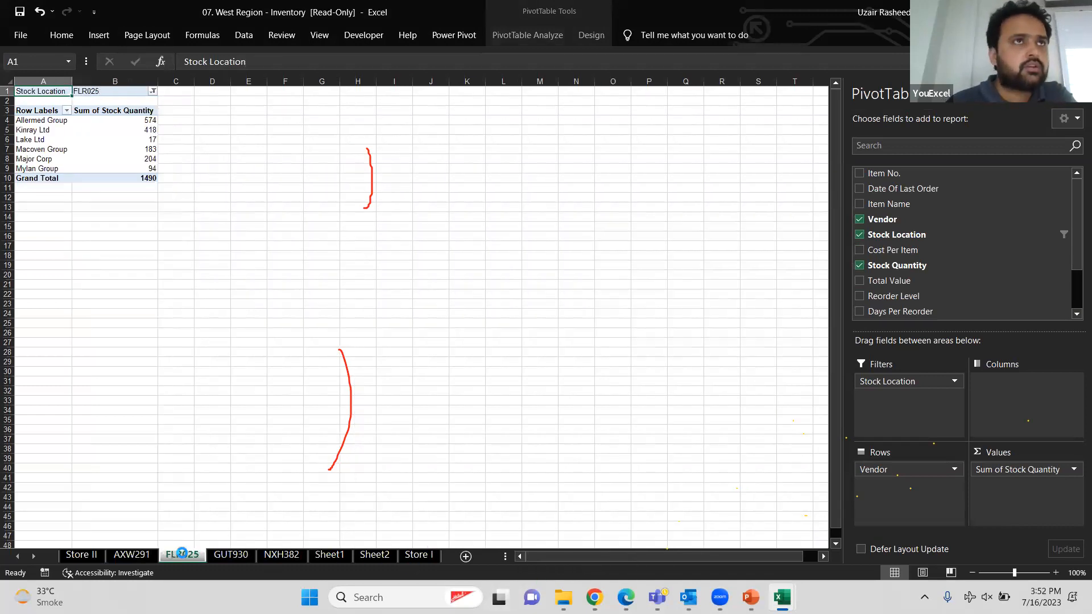
left_click(230, 555)
left_click(285, 554)
left_click(330, 554)
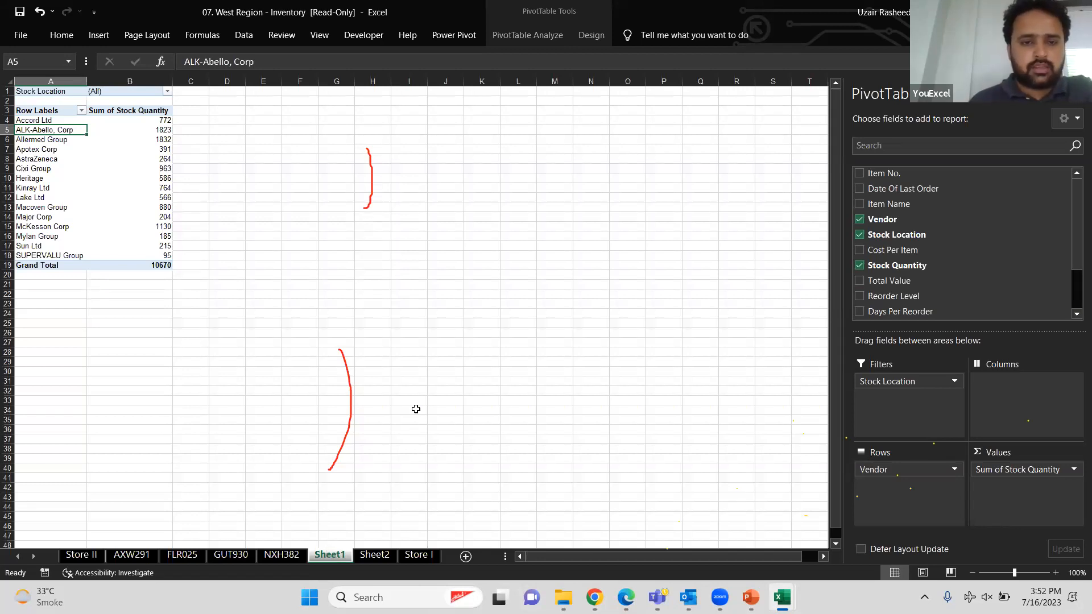
left_click_drag(312, 136, 494, 268)
left_click_drag(286, 340, 389, 480)
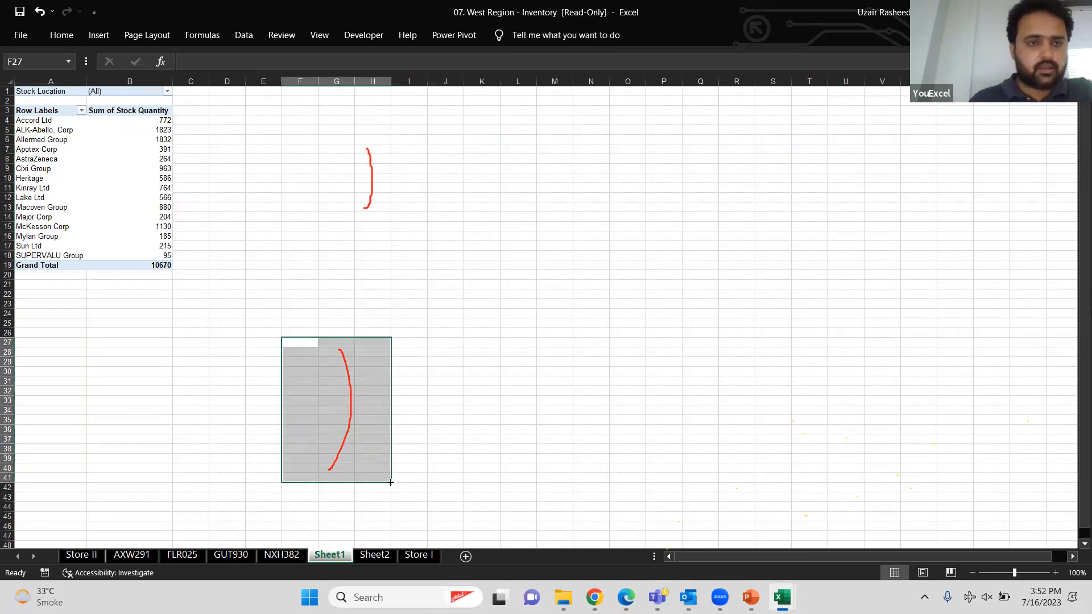
left_click(429, 323)
Switch to the PowerPoint presentation and go through the slides from Advanced Excel Formulas to Final Learning Outcome.
left_click(751, 597)
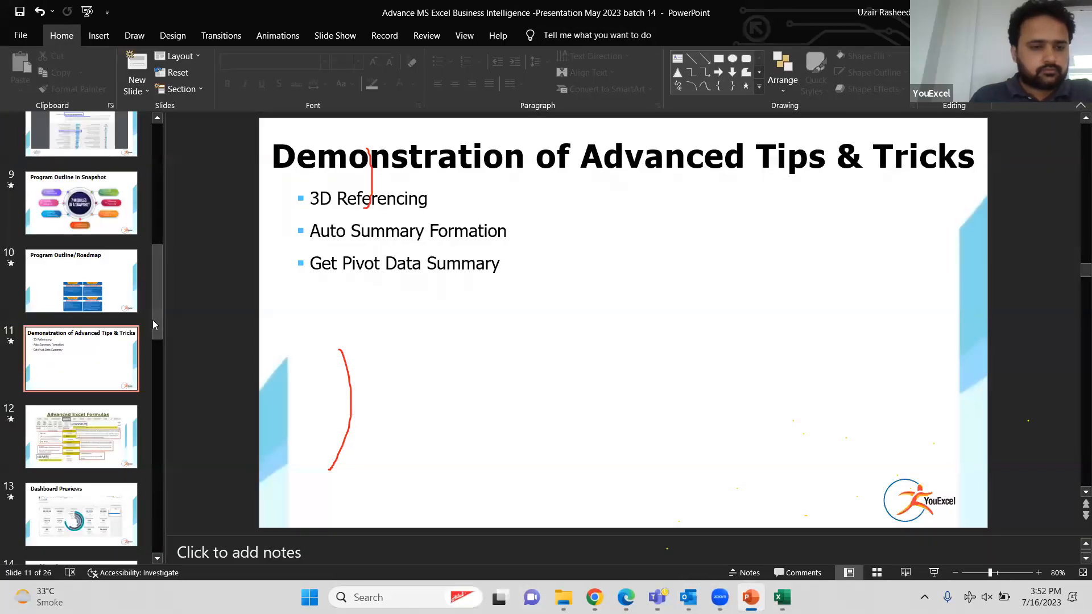
left_click_drag(152, 320, 158, 385)
left_click(105, 148)
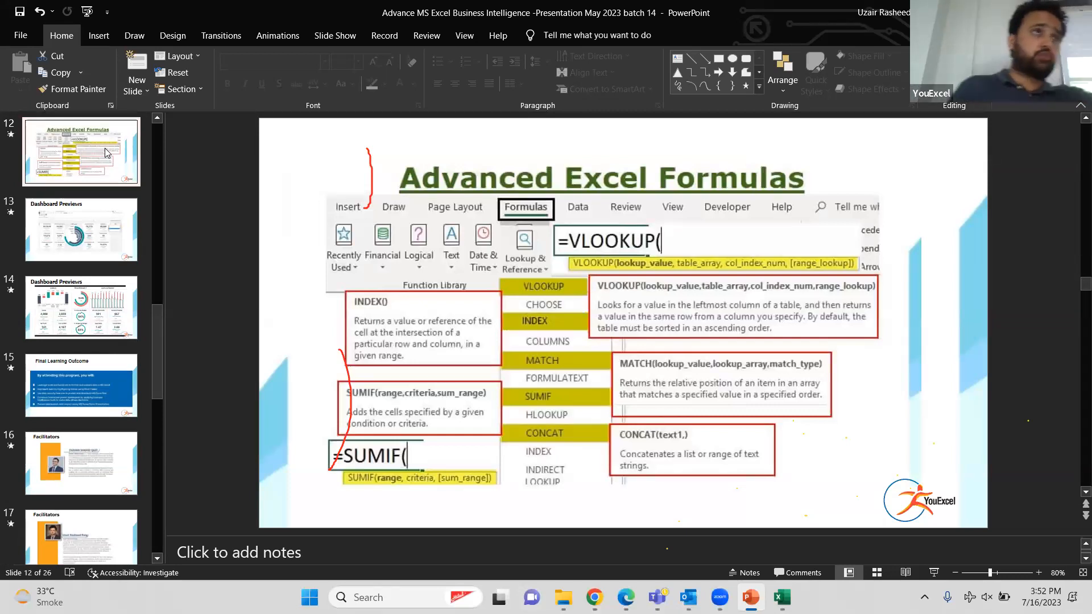
left_click(104, 307)
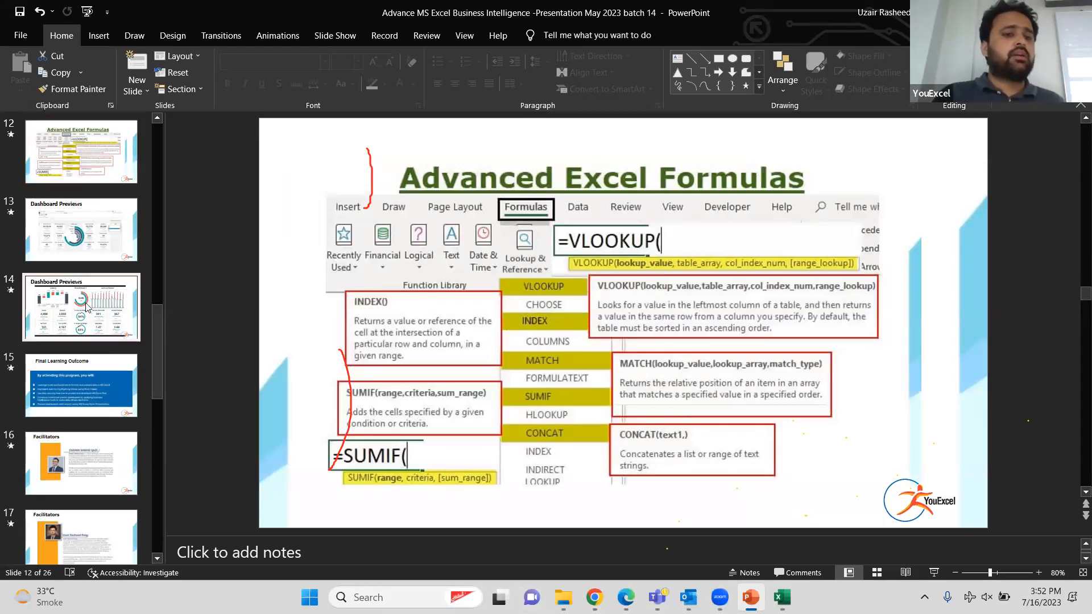
left_click(105, 248)
left_click(97, 377)
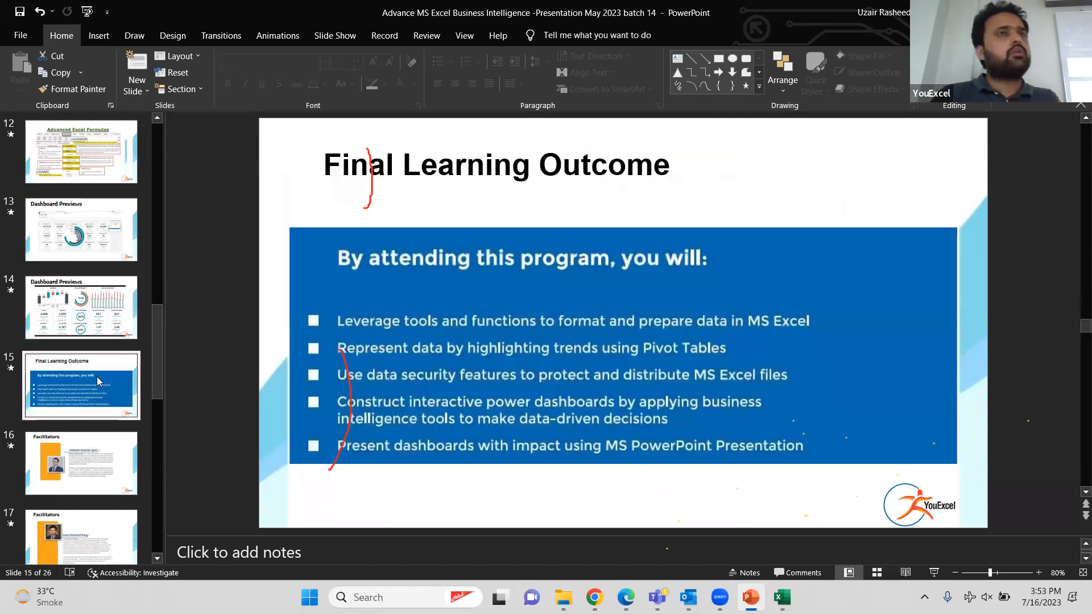